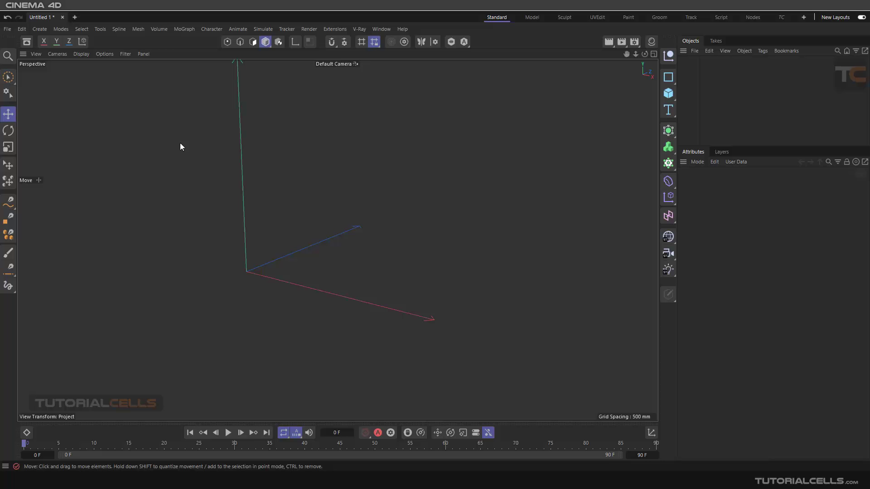
# Browse the MoGraph > Effector menu without adding anything, then show the Cube primitives palette.
pyautogui.click(189, 30)
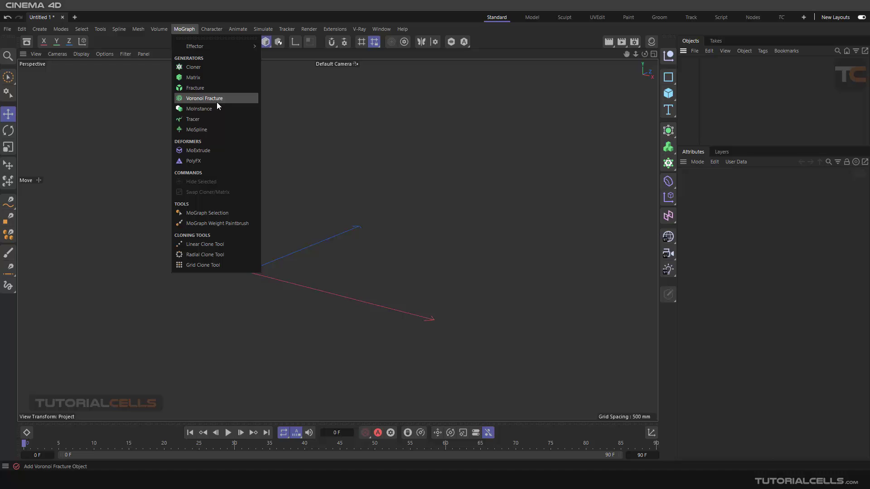
pyautogui.moveTo(190, 45)
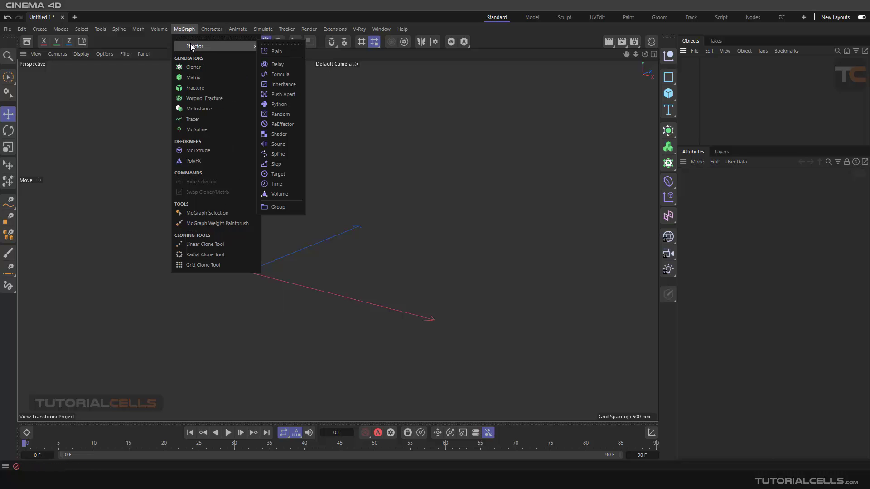
pyautogui.click(417, 170)
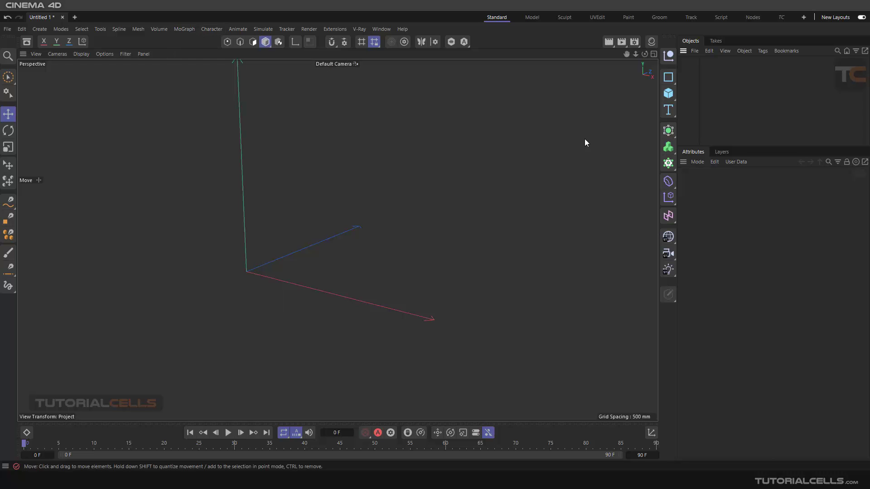
pyautogui.click(668, 93)
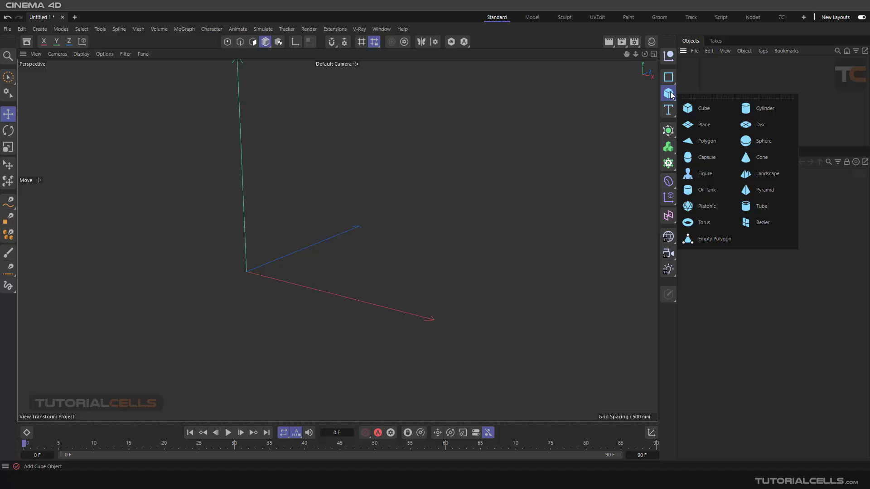
# Add a Plane and a PolyFX object, and parent PolyFX under the Plane.
pyautogui.click(700, 128)
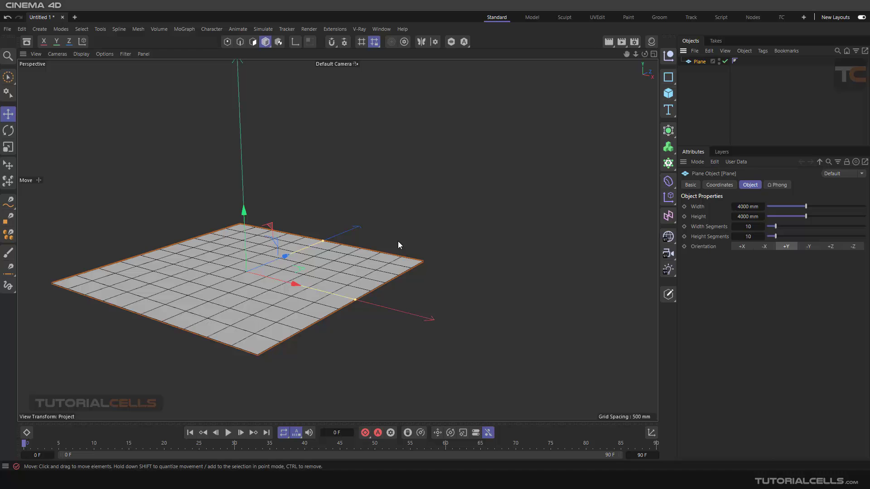
pyautogui.keyDown('alt'); pyautogui.moveTo(291, 285); pyautogui.dragTo(375, 272); pyautogui.keyUp('alt')
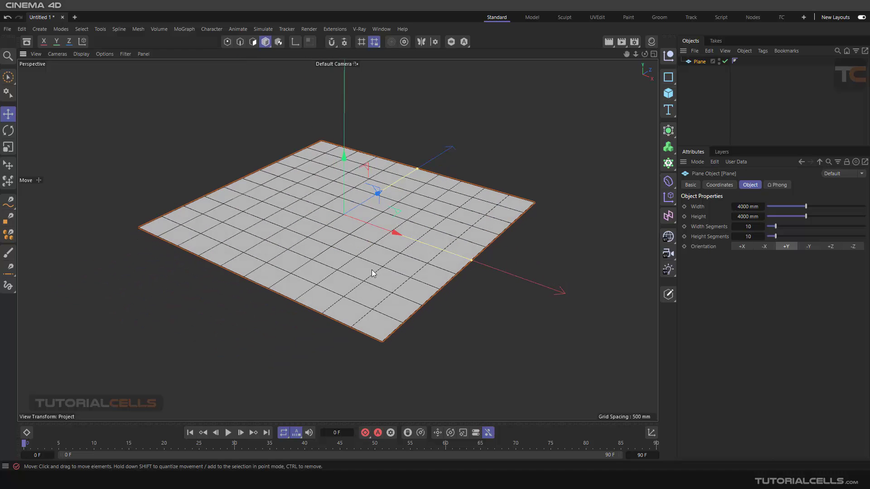
pyautogui.click(668, 166)
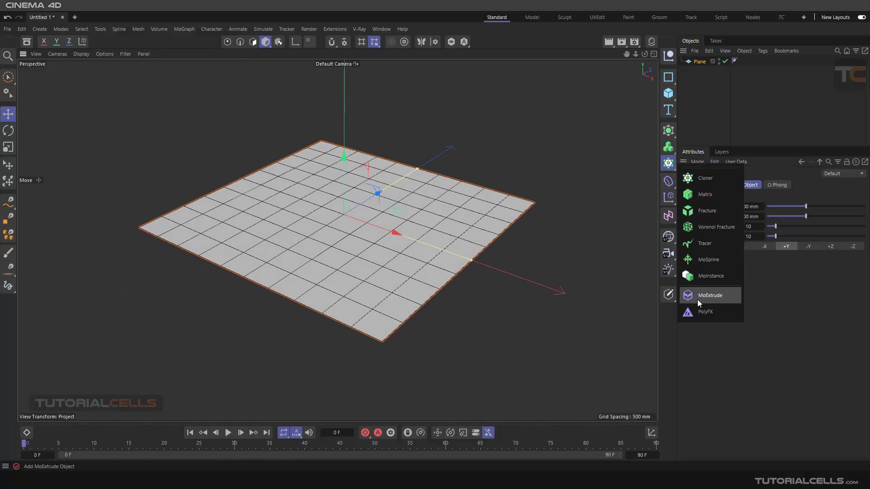
pyautogui.click(700, 311)
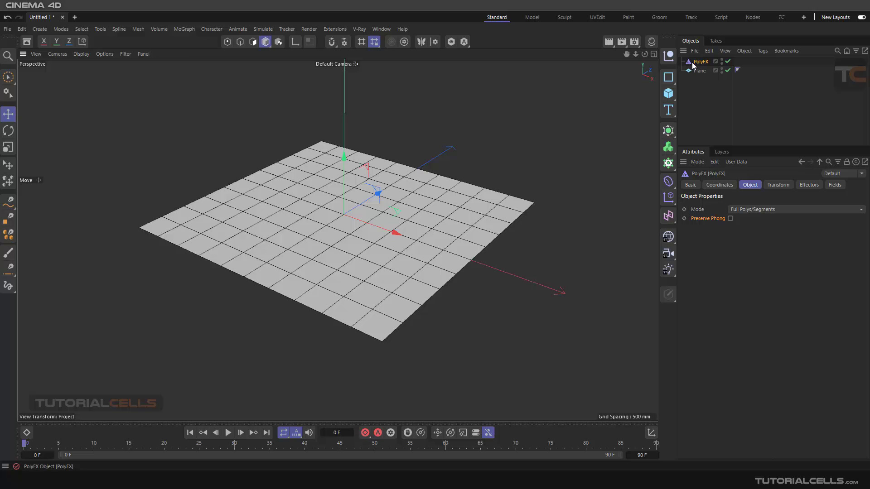
pyautogui.moveTo(698, 71); pyautogui.dragTo(700, 71)
pyautogui.click(670, 182)
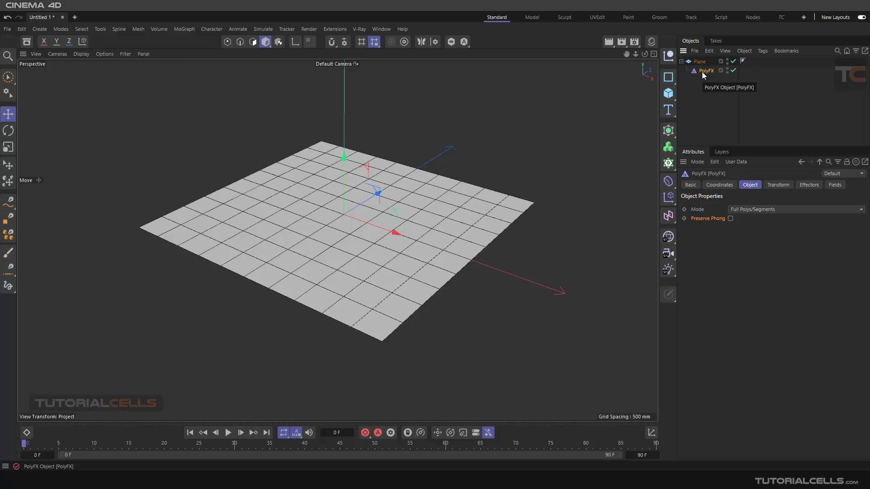
pyautogui.click(698, 211)
pyautogui.click(775, 184)
pyautogui.click(806, 186)
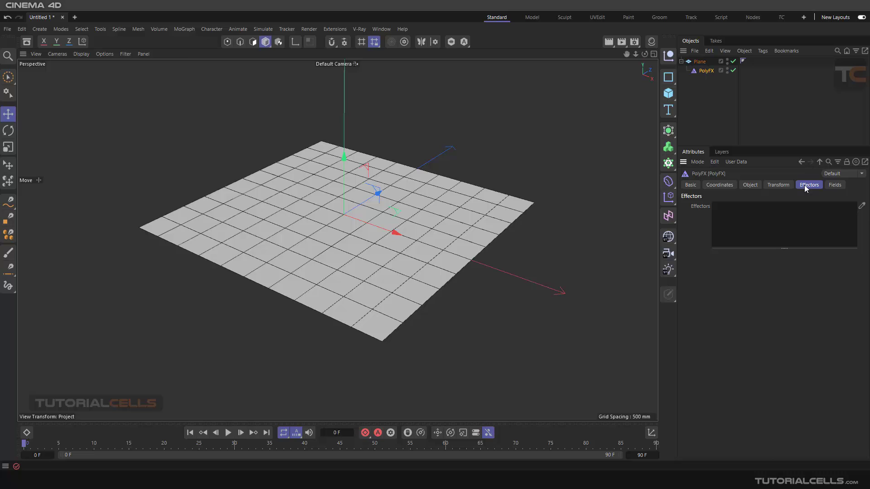
pyautogui.click(833, 186)
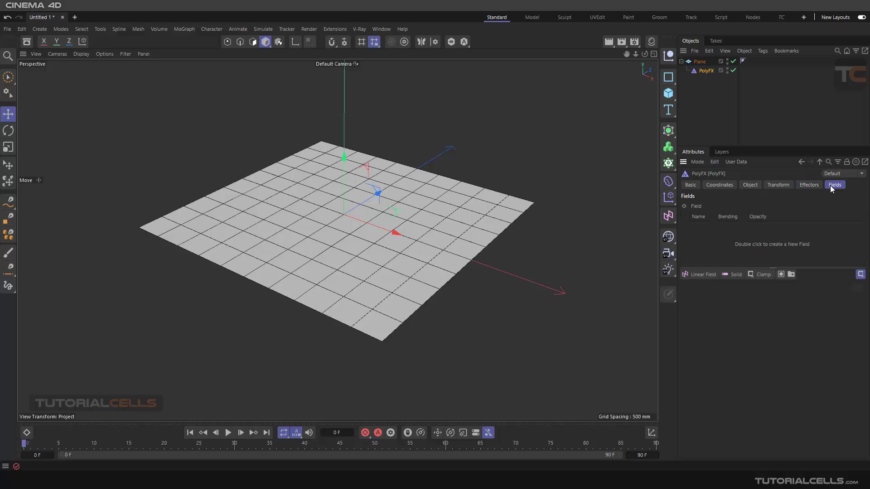
pyautogui.click(757, 185)
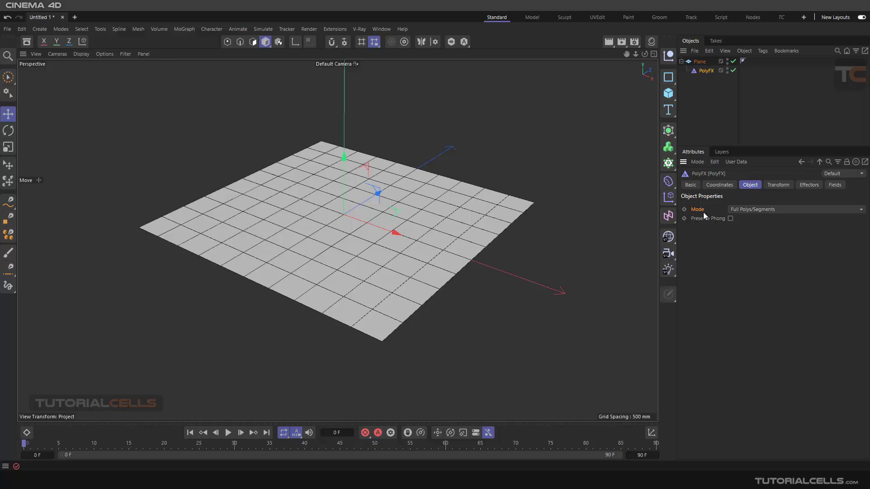
pyautogui.click(764, 210)
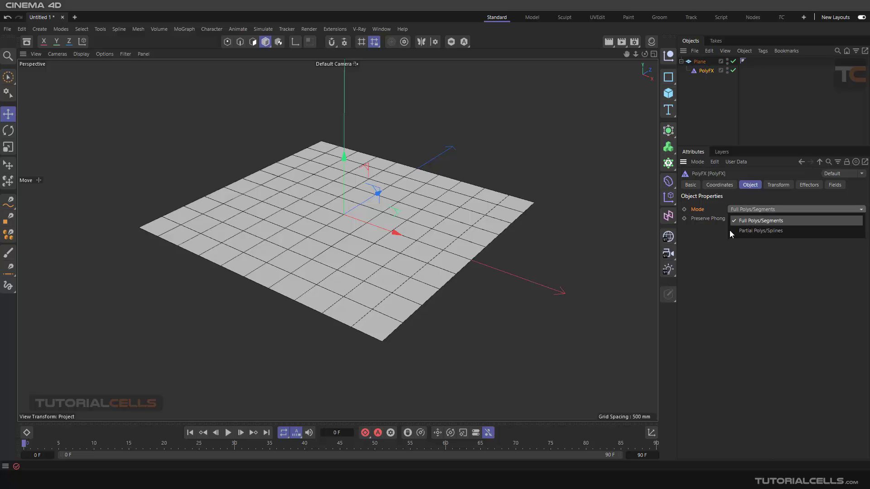
pyautogui.click(730, 257)
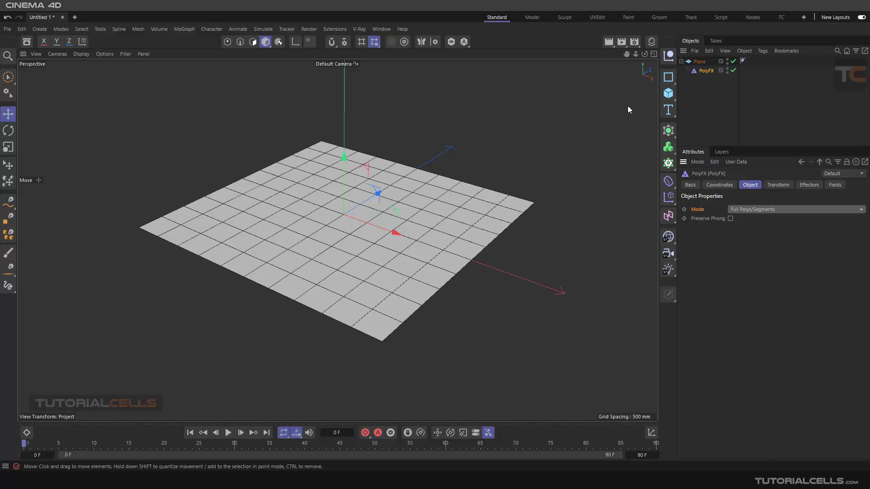
# Give the Plane 28 width and 27 height segments, then show PolyFX's Effectors list.
pyautogui.click(698, 62)
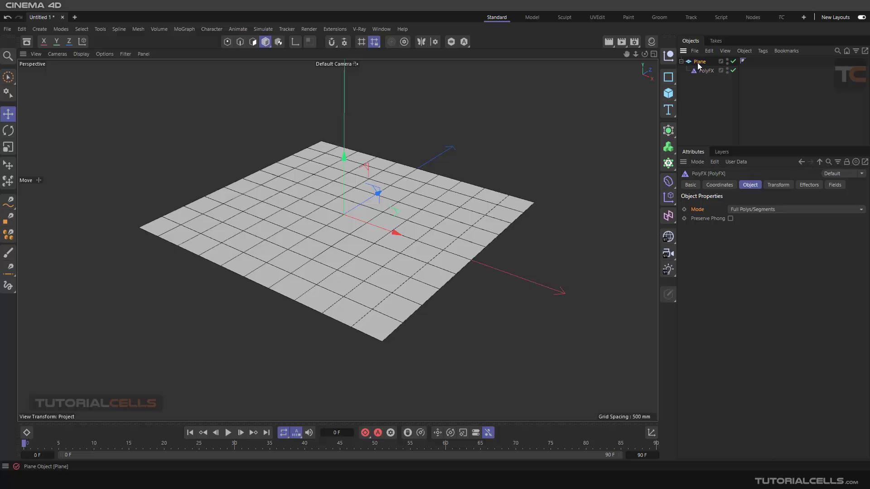
pyautogui.moveTo(776, 227); pyautogui.dragTo(792, 236)
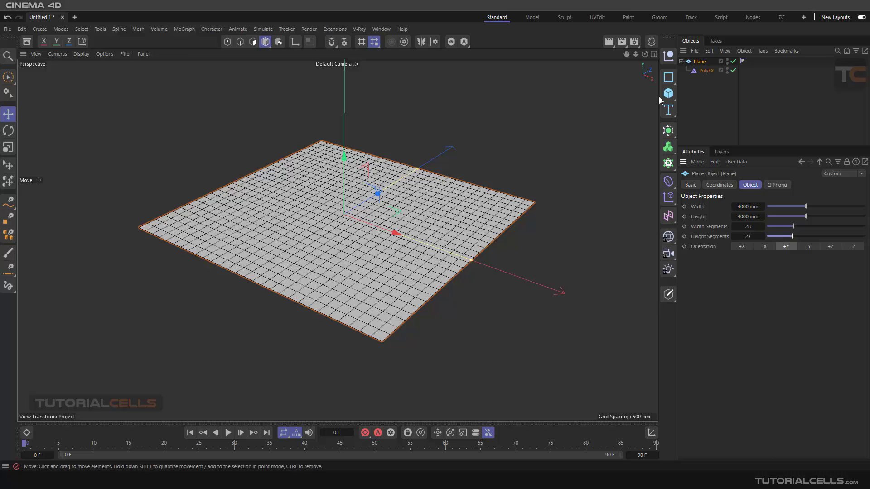
pyautogui.click(698, 72)
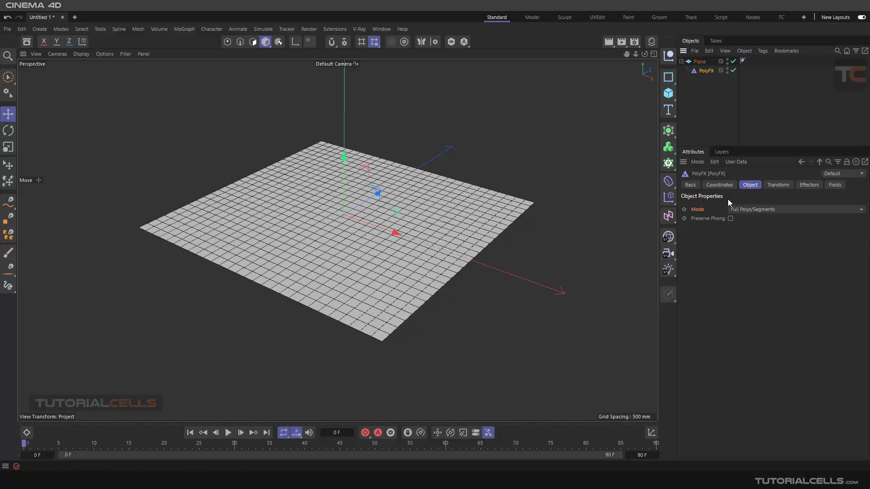
pyautogui.click(800, 187)
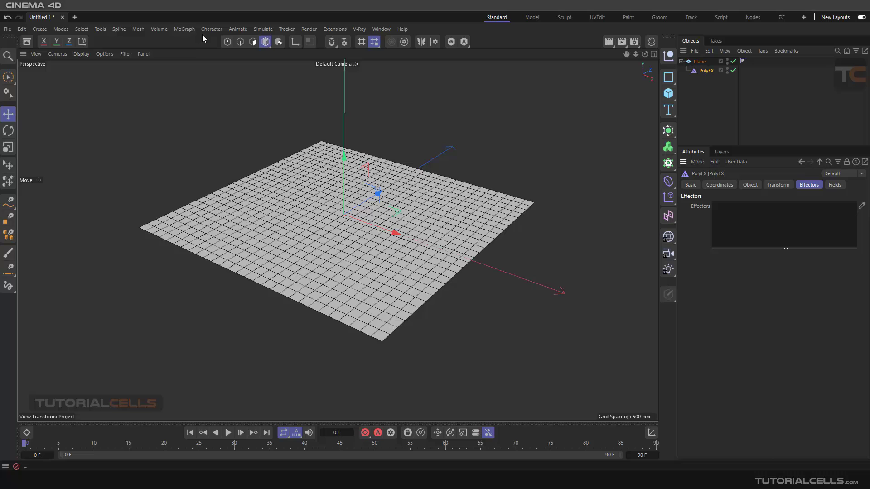
# Add a Plain effector from MoGraph > Effector, with P.Y 0 mm and P.Z 179 mm.
pyautogui.click(188, 28)
pyautogui.moveTo(189, 48)
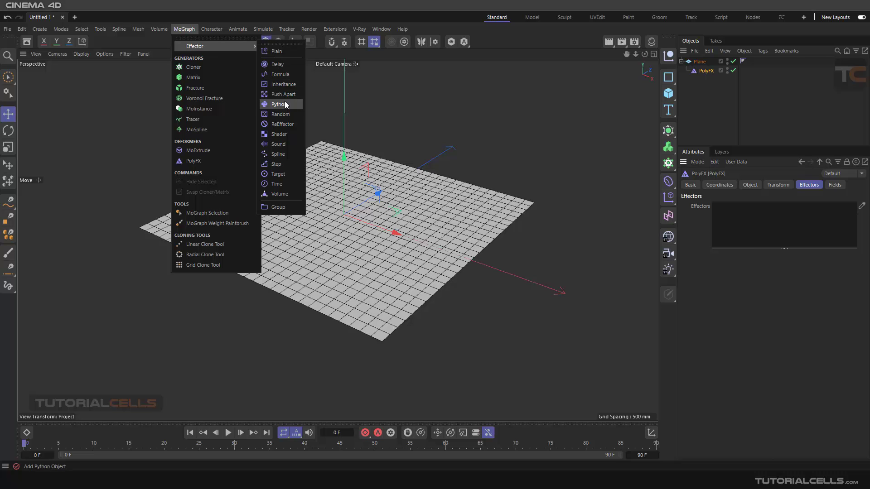
pyautogui.click(283, 51)
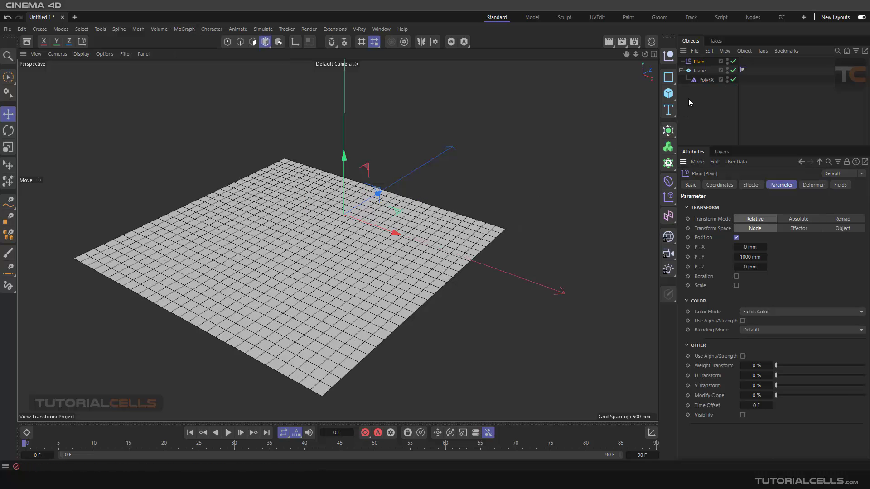
pyautogui.doubleClick(751, 257)
pyautogui.write('0')
pyautogui.press('Return')
pyautogui.moveTo(748, 267); pyautogui.dragTo(757, 272)
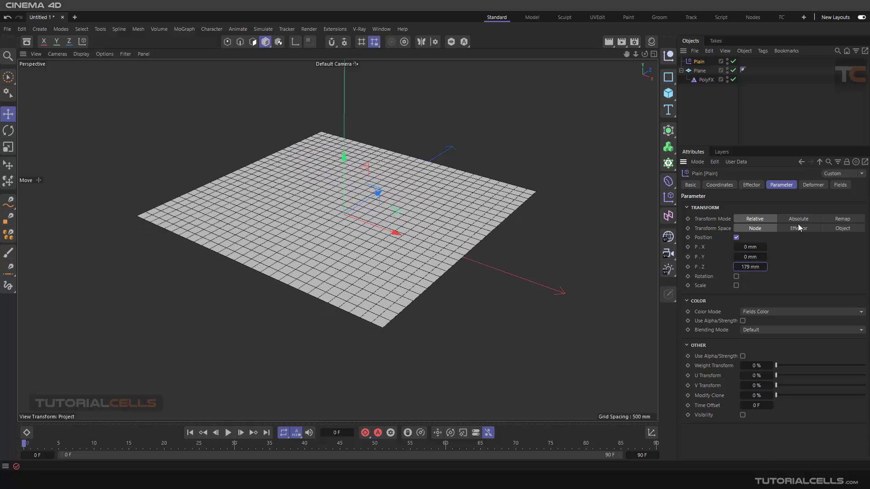
# Add a Spherical Field to the Plain effector, then reposition and slightly enlarge it.
pyautogui.click(839, 185)
pyautogui.click(709, 276)
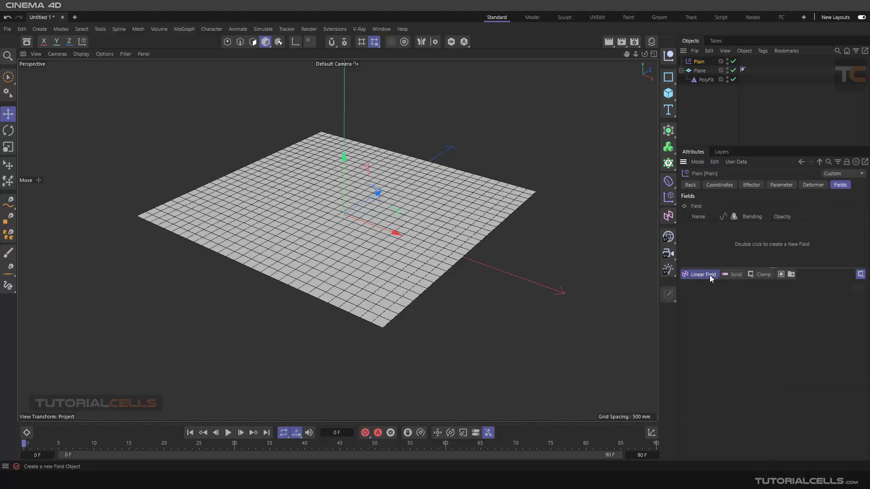
pyautogui.click(752, 302)
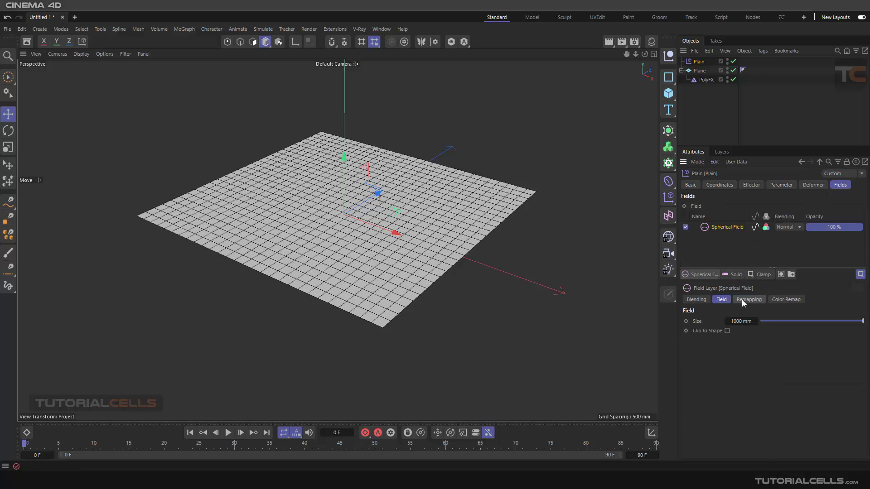
pyautogui.scroll(2, 351, 222)
pyautogui.scroll(3, 352, 222)
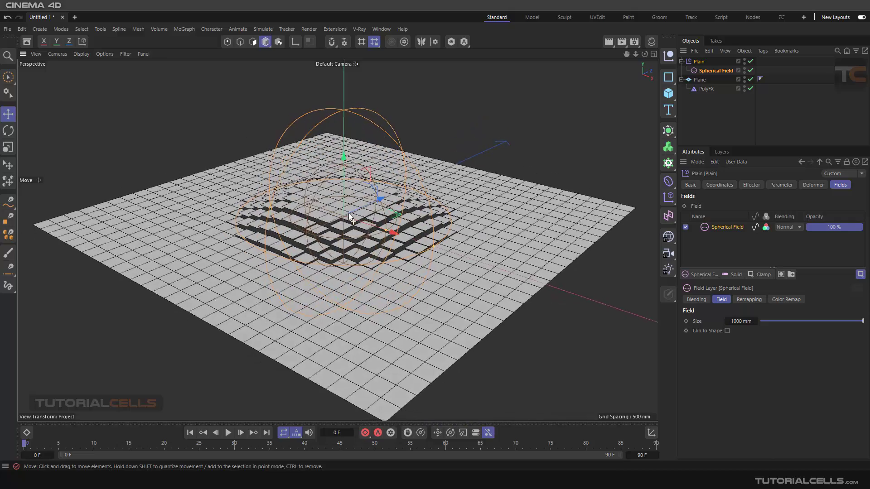
pyautogui.moveTo(343, 175)
pyautogui.mouseDown()
pyautogui.moveTo(344, 144)
pyautogui.moveTo(343, 190)
pyautogui.mouseUp()
pyautogui.moveTo(432, 262)
pyautogui.mouseDown()
pyautogui.moveTo(454, 266)
pyautogui.moveTo(442, 252)
pyautogui.mouseUp()
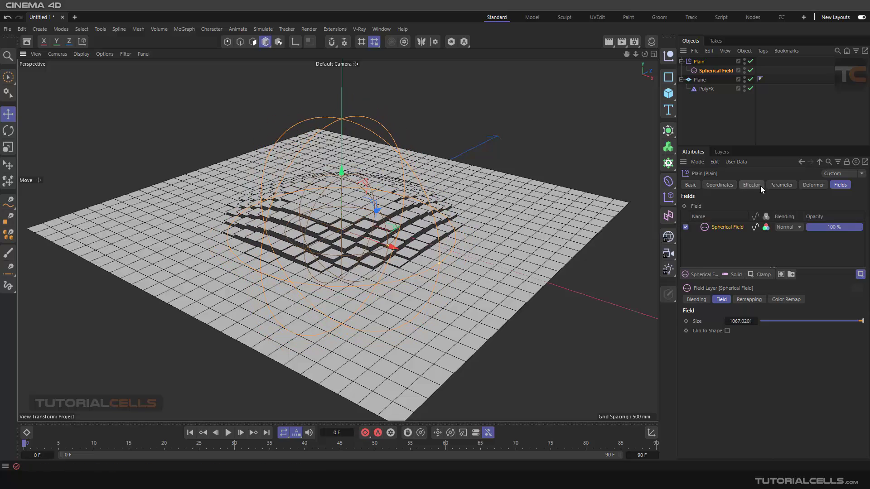
# Raise the Plain effector's P.Z offset to 581 mm.
pyautogui.click(780, 185)
pyautogui.moveTo(750, 267); pyautogui.dragTo(790, 267)
pyautogui.keyDown('alt'); pyautogui.moveTo(486, 245); pyautogui.dragTo(395, 262); pyautogui.keyUp('alt')
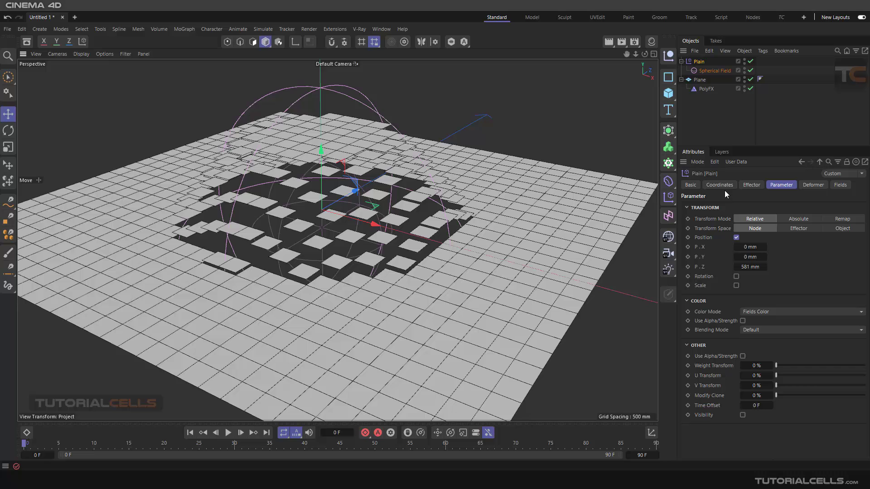
# Open the PolyFX Object settings and keep its Mode on Full Polys/Segments.
pyautogui.click(702, 89)
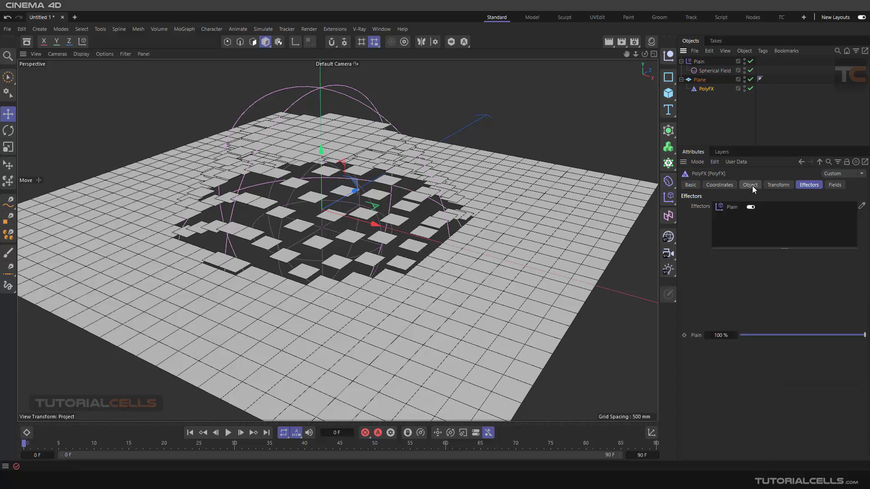
pyautogui.click(751, 185)
pyautogui.click(755, 210)
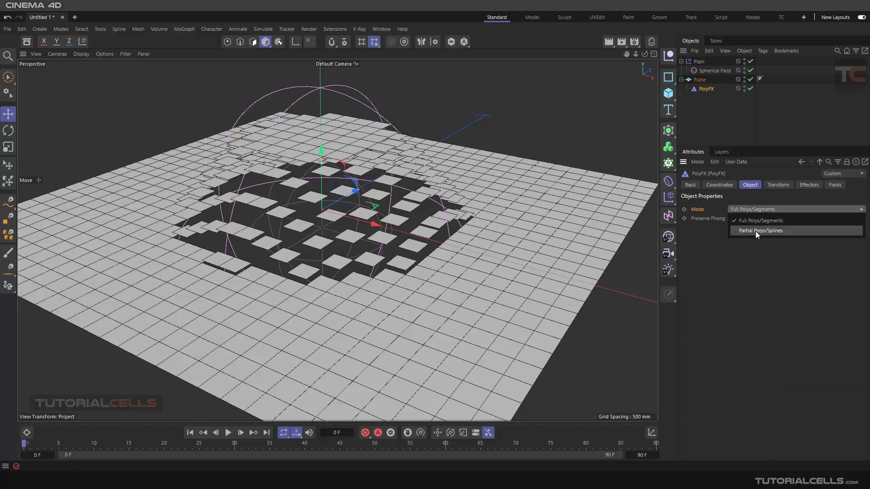
pyautogui.click(755, 231)
pyautogui.click(755, 209)
pyautogui.click(752, 222)
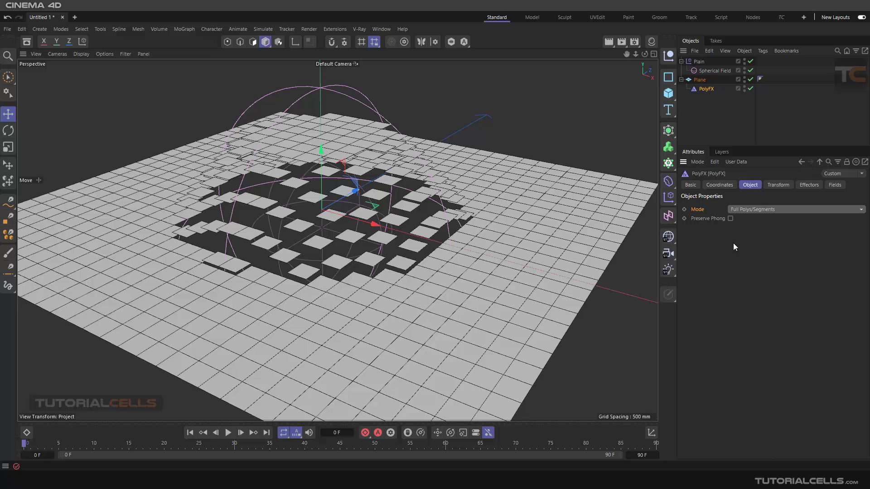
# Add a Cloth Surface and nest the Plane with its PolyFX under it.
pyautogui.click(669, 132)
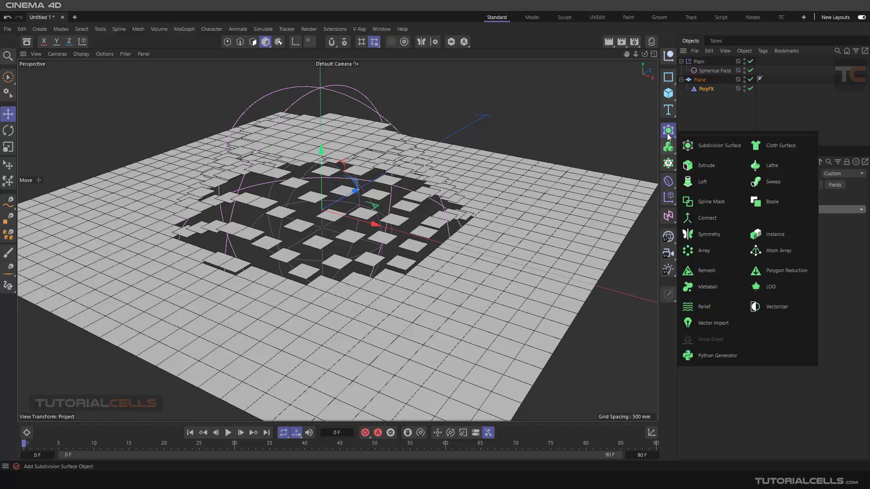
pyautogui.click(767, 147)
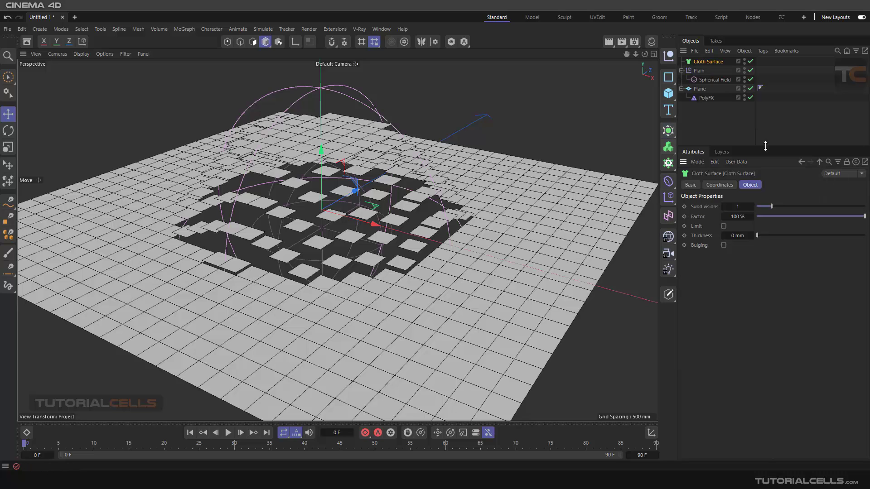
pyautogui.moveTo(697, 89); pyautogui.dragTo(708, 63)
# Set the Cloth Surface to 0 subdivisions and 14.82 mm thickness.
pyautogui.click(706, 62)
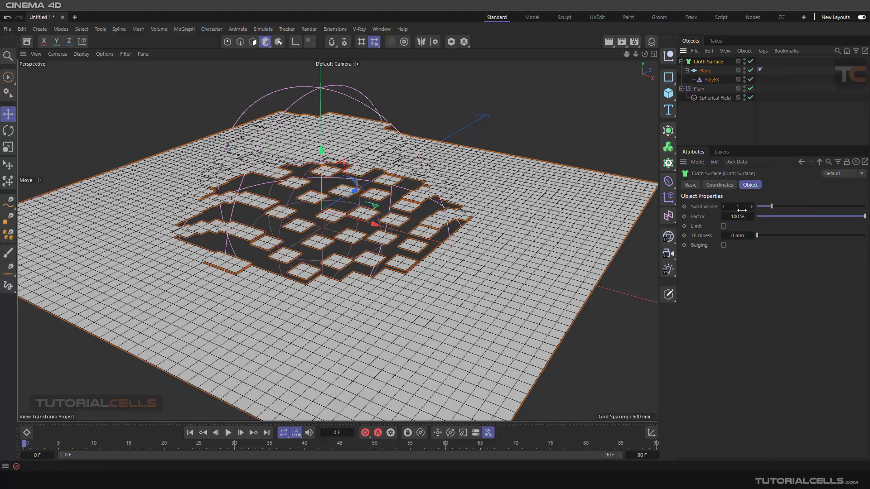
pyautogui.moveTo(743, 207); pyautogui.dragTo(732, 207)
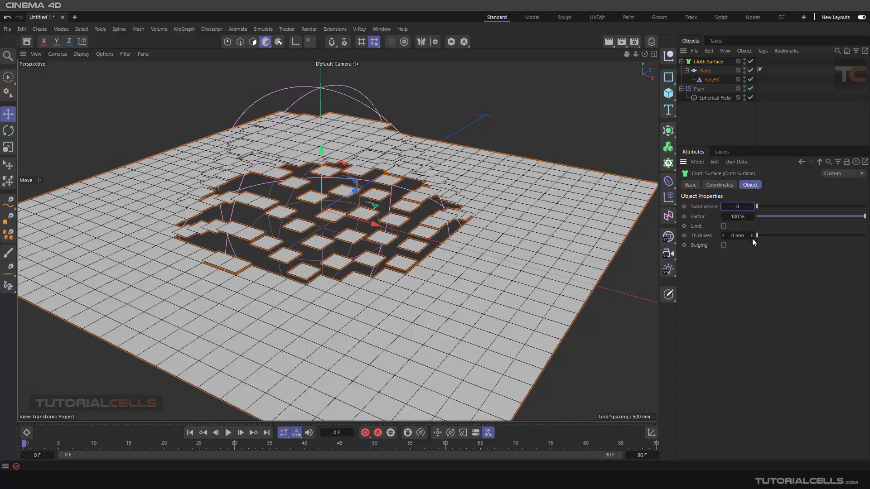
pyautogui.moveTo(756, 238); pyautogui.dragTo(865, 235)
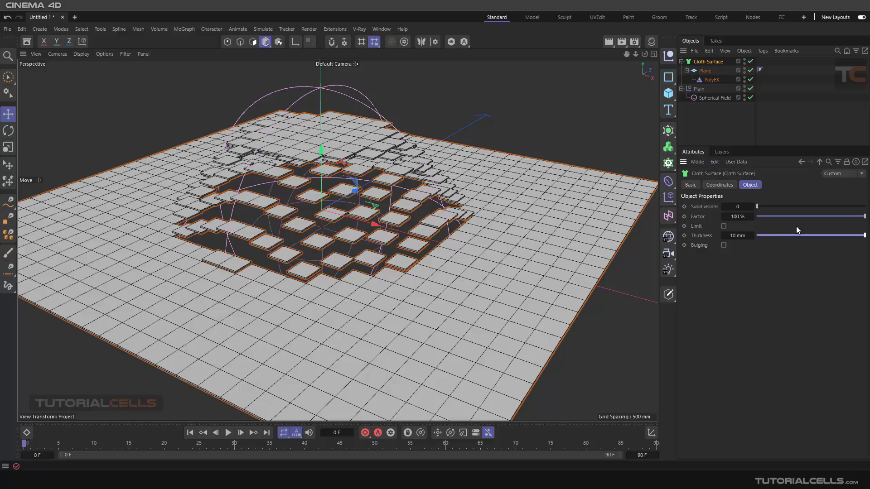
pyautogui.moveTo(753, 235); pyautogui.dragTo(771, 235)
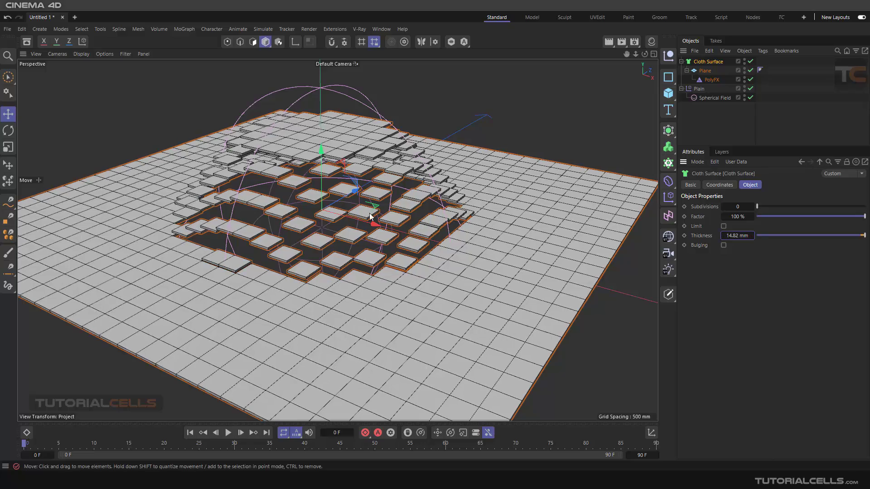
pyautogui.moveTo(369, 217); pyautogui.dragTo(458, 207)
# Check the Spherical Field and Plane settings, then show the PolyFX Transform values.
pyautogui.click(707, 98)
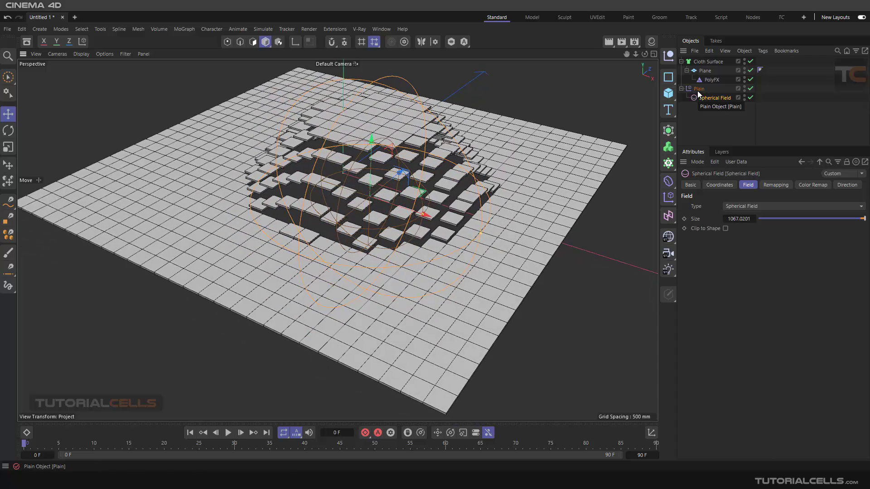
pyautogui.click(705, 71)
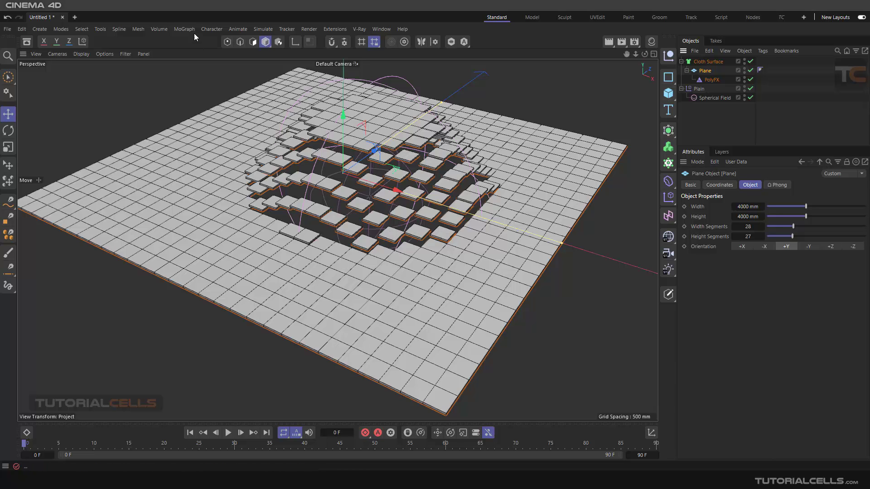
pyautogui.click(709, 80)
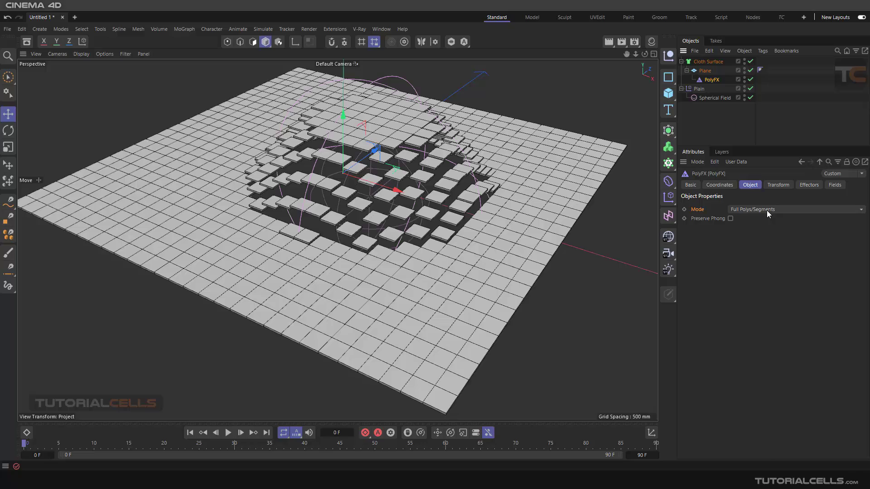
pyautogui.click(769, 184)
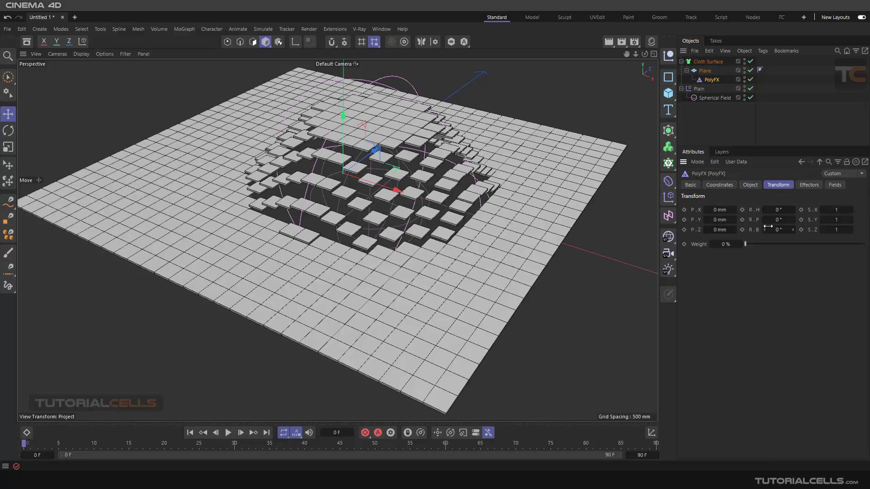
# Adjust the PolyFX tiles' pitch rotation and scale, then review its effectors and fields.
pyautogui.moveTo(776, 220); pyautogui.dragTo(776, 220)
pyautogui.moveTo(833, 219)
pyautogui.mouseDown()
pyautogui.moveTo(835, 209)
pyautogui.moveTo(838, 230)
pyautogui.mouseUp()
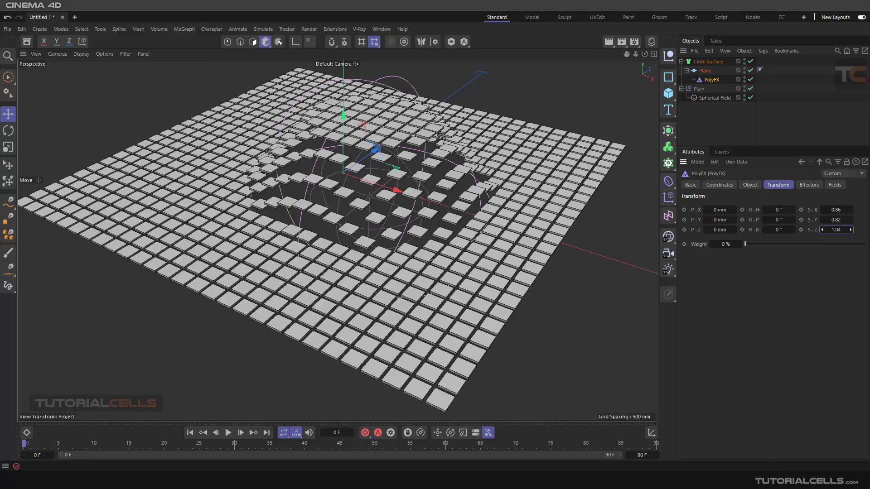
pyautogui.click(810, 185)
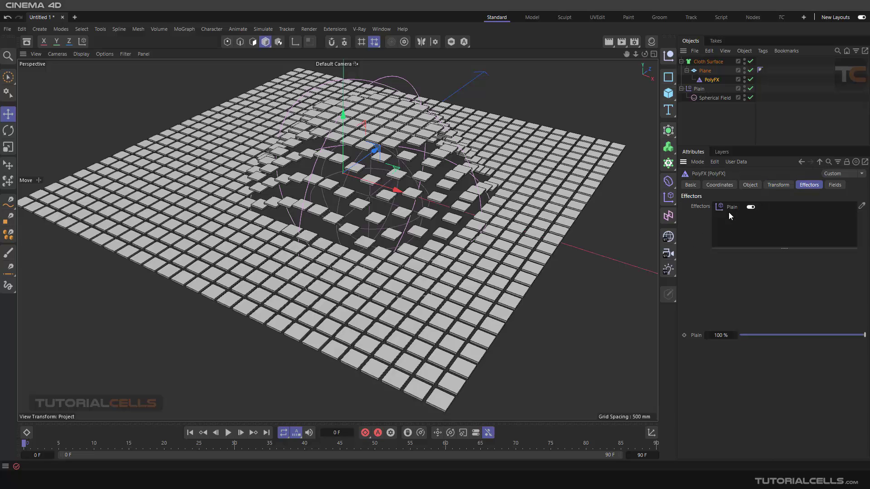
pyautogui.click(831, 188)
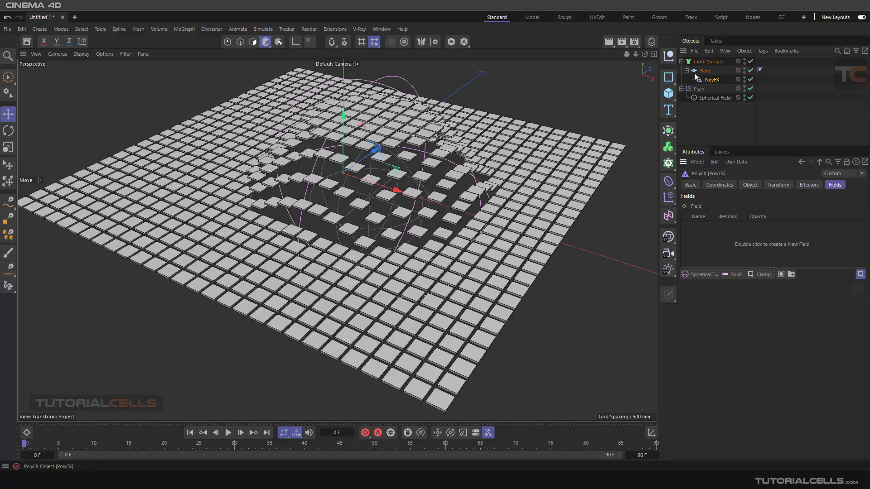
# Disable the Spherical Field and reset PolyFX scale X, Y and Z to 1.
pyautogui.click(750, 98)
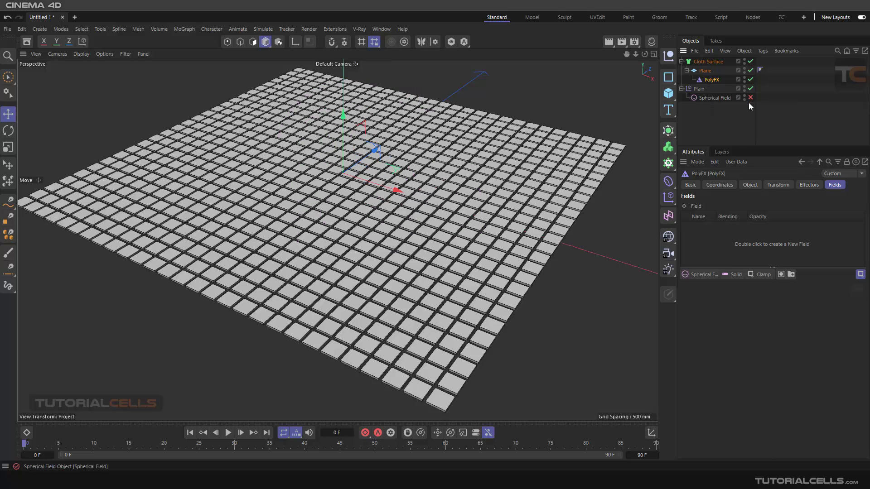
pyautogui.click(784, 185)
pyautogui.rightClick(851, 209)
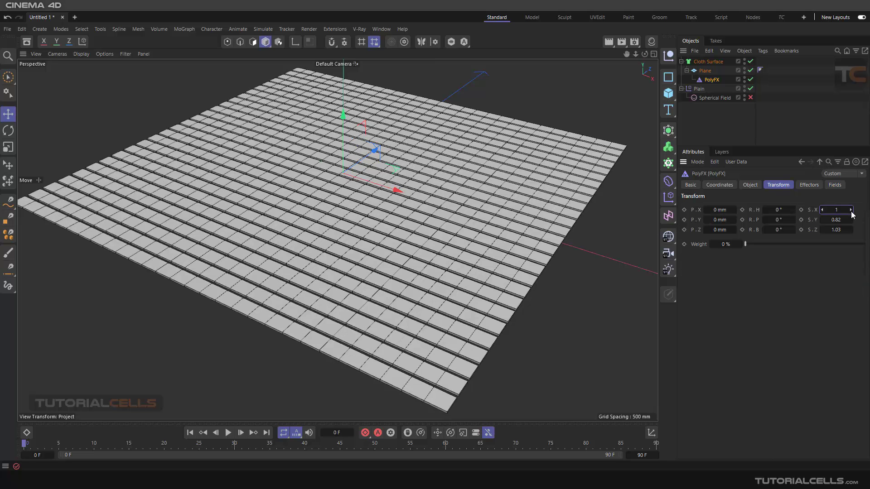
pyautogui.rightClick(851, 220)
pyautogui.rightClick(851, 229)
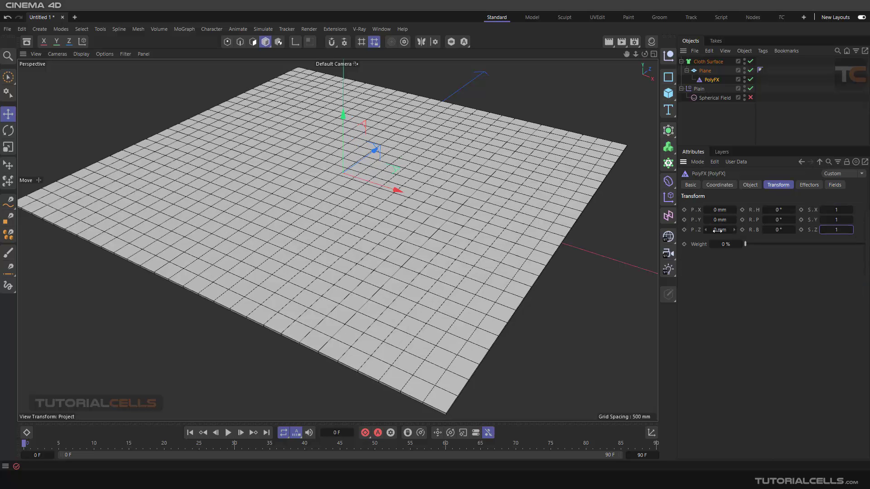
# Add a new Spherical Field to PolyFX, lower it into the plane, and delete Plain's old one.
pyautogui.click(830, 185)
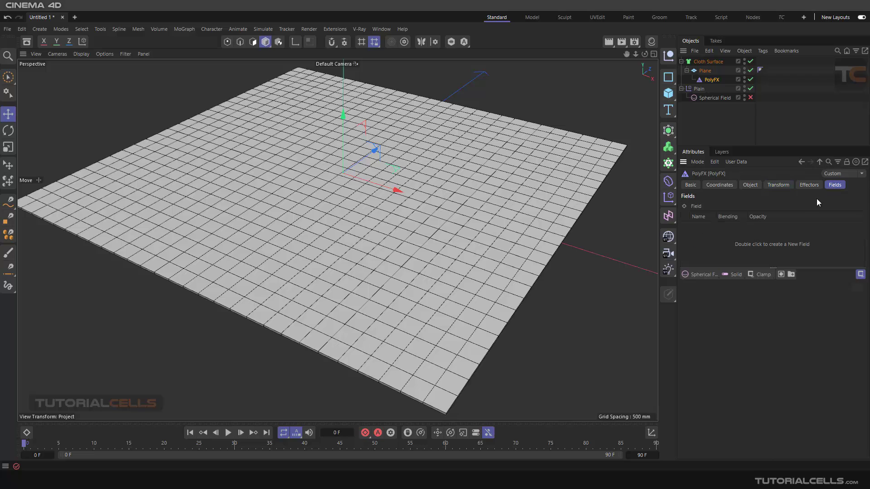
pyautogui.click(698, 275)
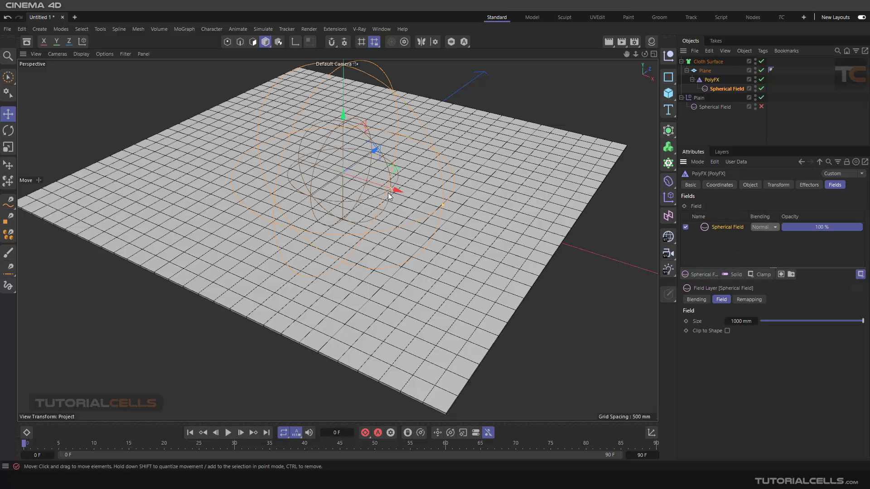
pyautogui.moveTo(341, 112); pyautogui.dragTo(361, 138)
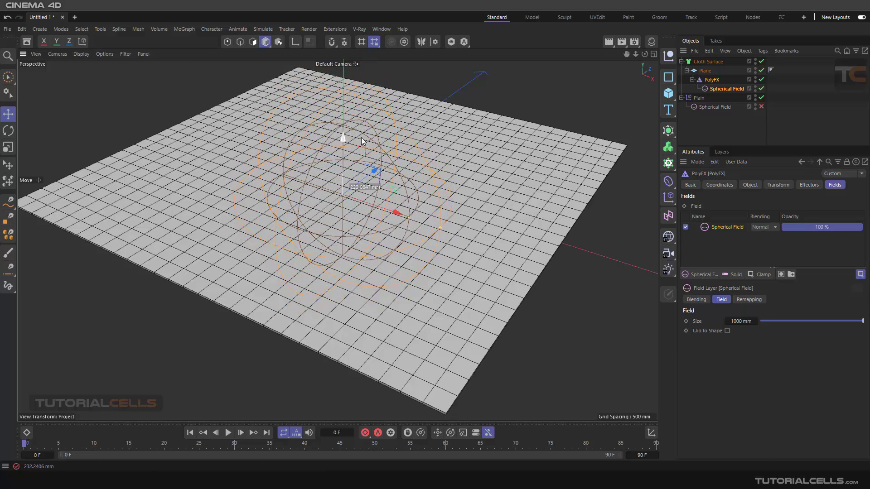
pyautogui.click(710, 107)
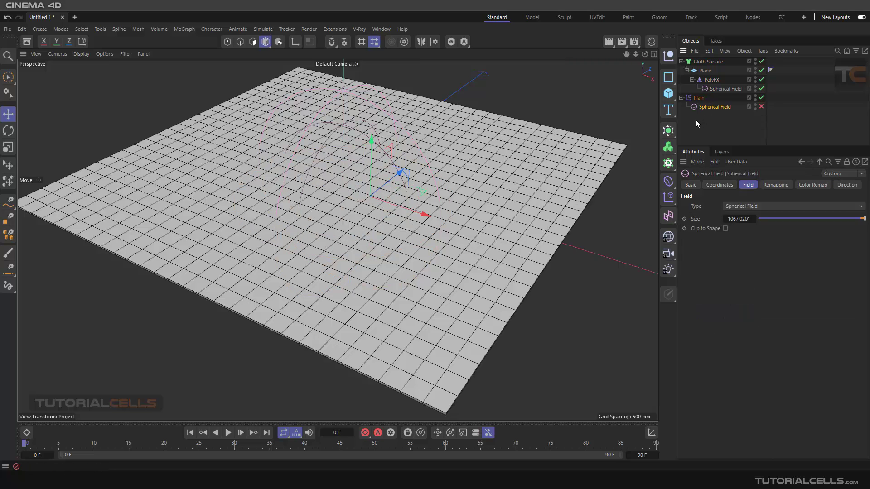
pyautogui.press('Delete')
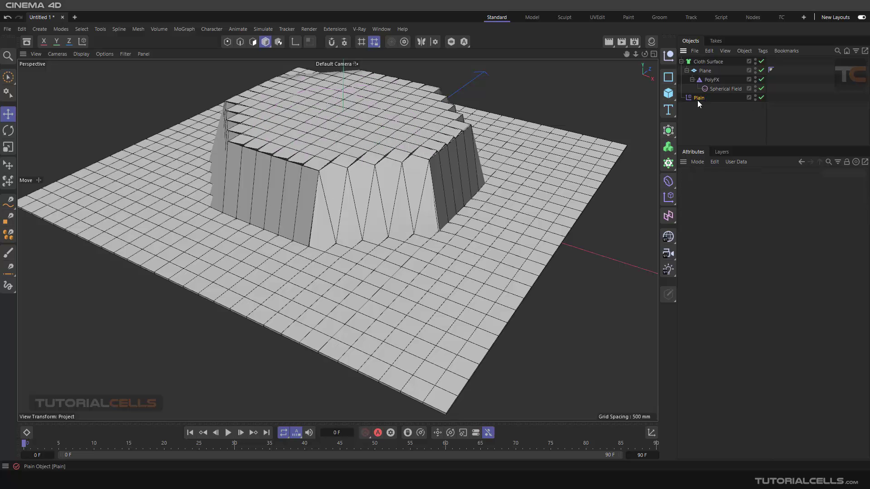
# Drag the 1000 mm Spherical Field lower so a broad block of tiles stays raised.
pyautogui.click(698, 99)
pyautogui.click(721, 89)
pyautogui.moveTo(384, 182); pyautogui.dragTo(410, 208)
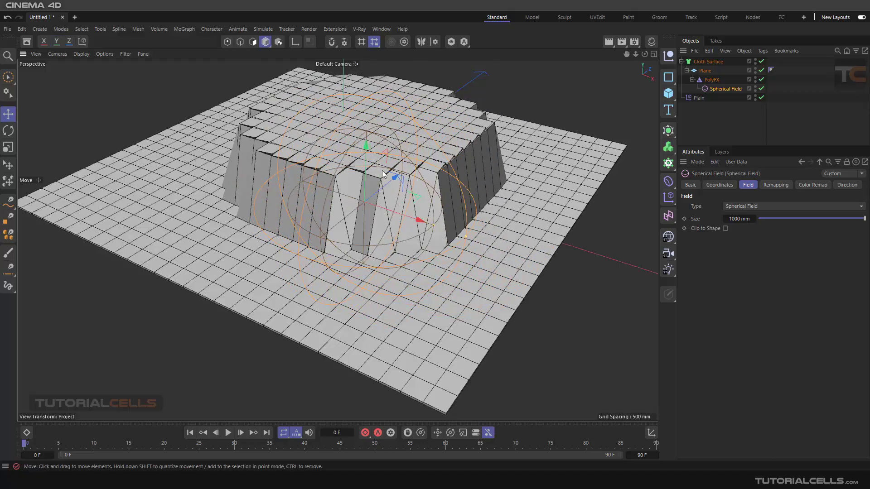
pyautogui.scroll(4, 371, 190)
pyautogui.scroll(-4, 370, 190)
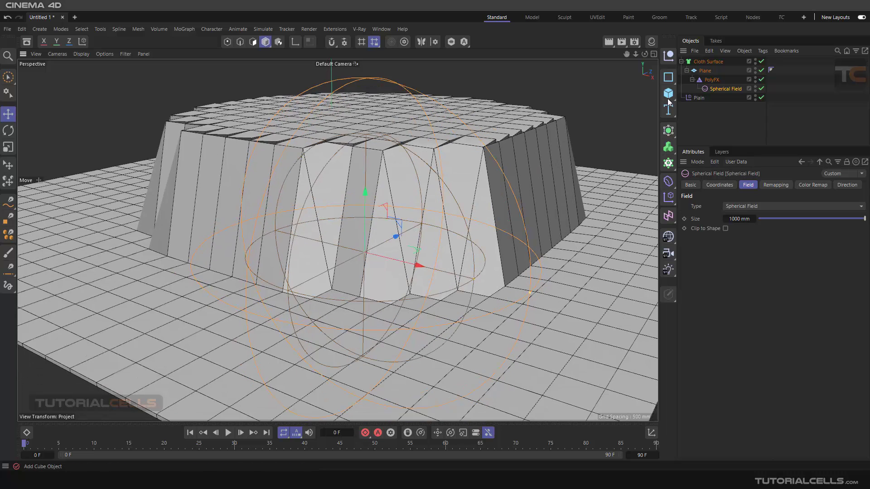
pyautogui.click(707, 81)
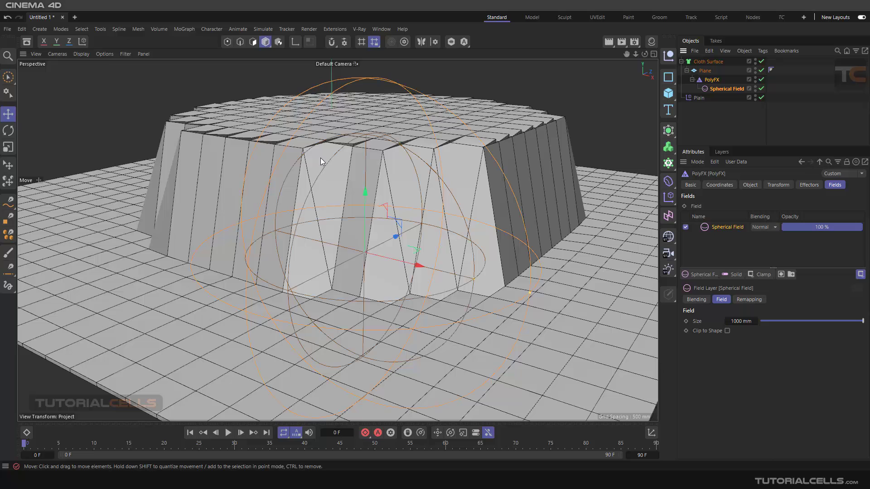
pyautogui.moveTo(365, 192); pyautogui.dragTo(363, 215)
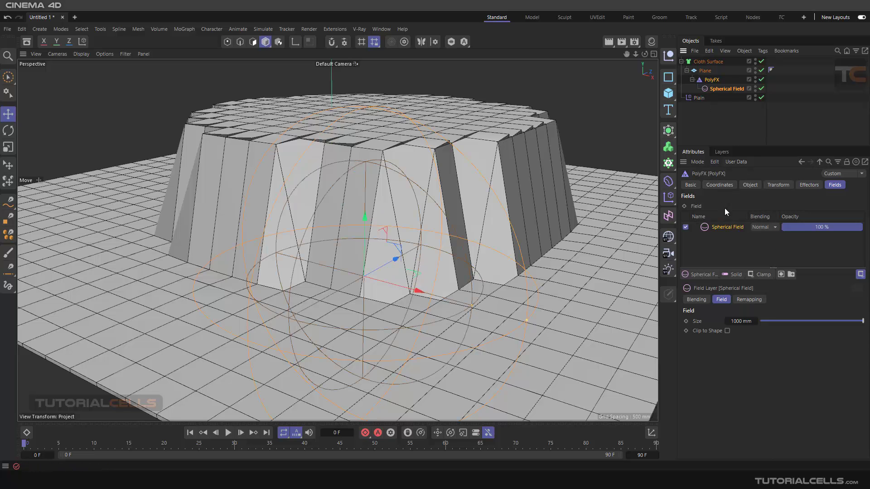
# Switch PolyFX Mode to Partial Polys/Splines and orbit out to see the hole in the plane.
pyautogui.click(749, 186)
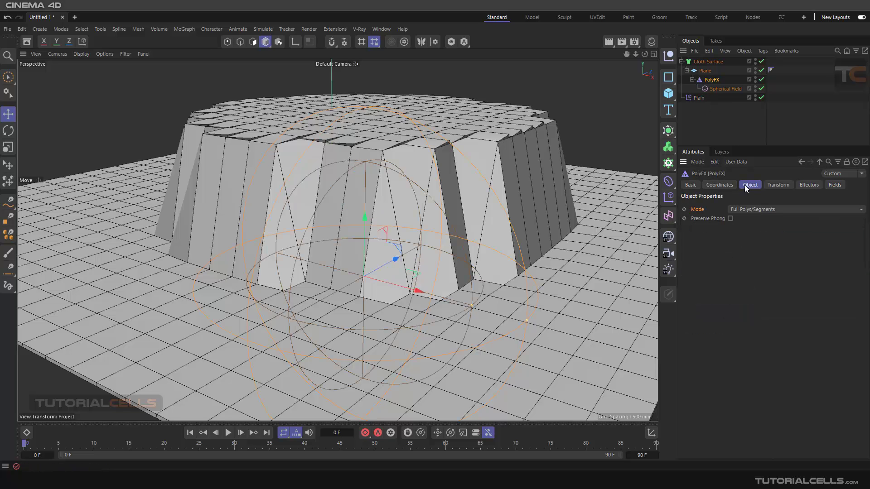
pyautogui.click(741, 211)
pyautogui.click(740, 229)
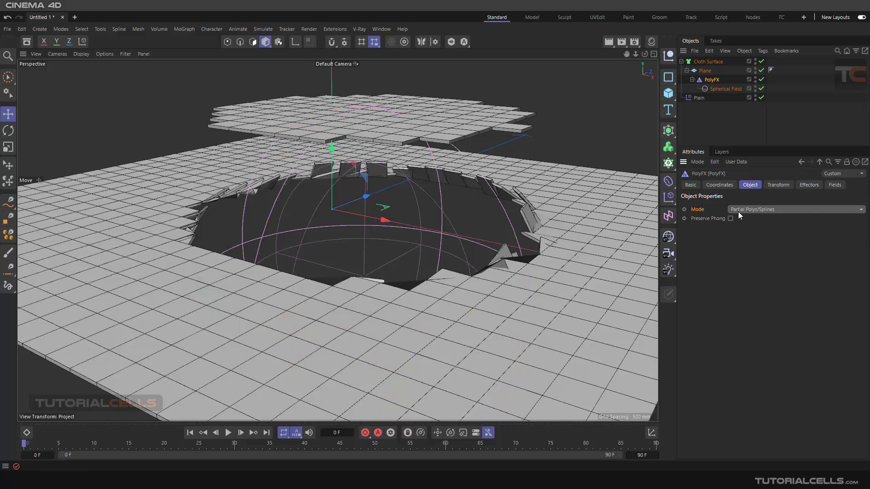
pyautogui.keyDown('alt'); pyautogui.moveTo(578, 206); pyautogui.dragTo(552, 208); pyautogui.keyUp('alt')
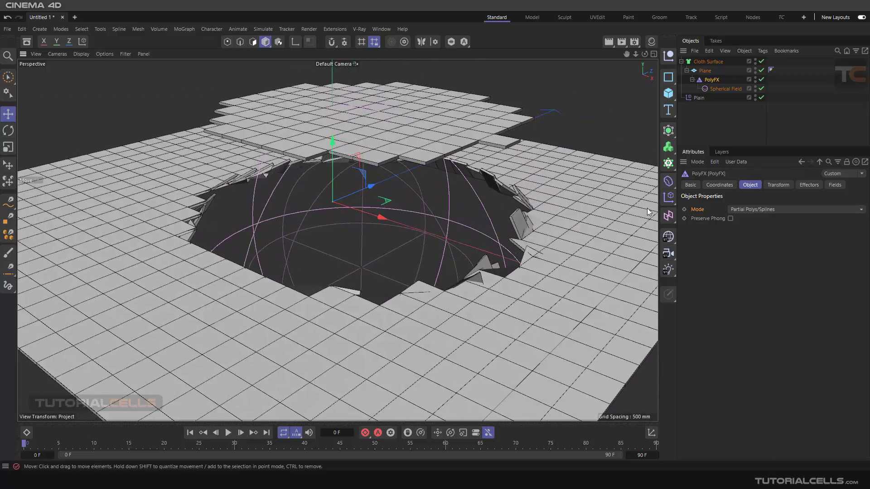
# Compare Full Polys/Segments, end on Partial Polys/Splines, then marquee-select every scene object.
pyautogui.click(742, 208)
pyautogui.click(750, 220)
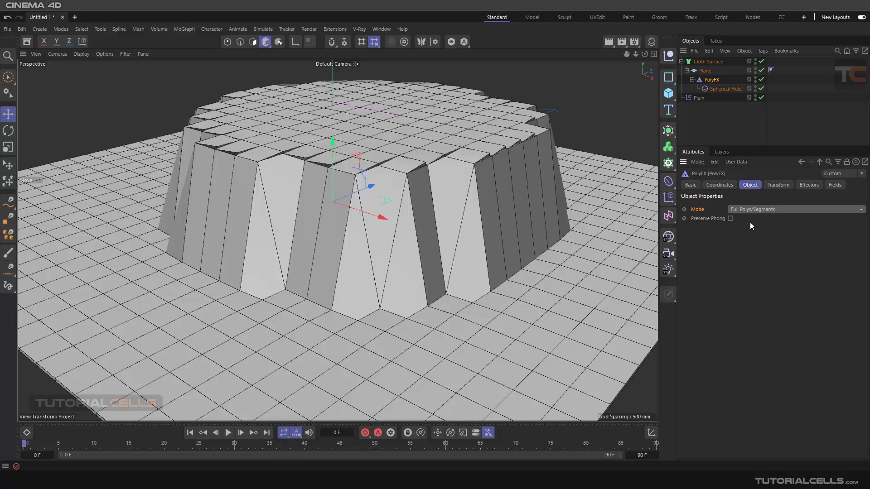
pyautogui.click(756, 210)
pyautogui.click(749, 232)
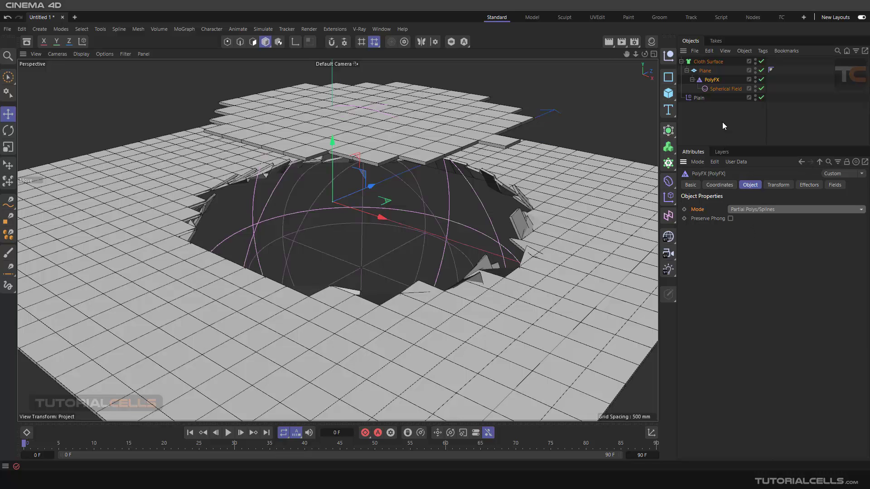
pyautogui.moveTo(722, 121); pyautogui.dragTo(692, 50)
# Delete all objects, add a Text Spline reading 'Text', and frame it facing the camera.
pyautogui.press('Delete')
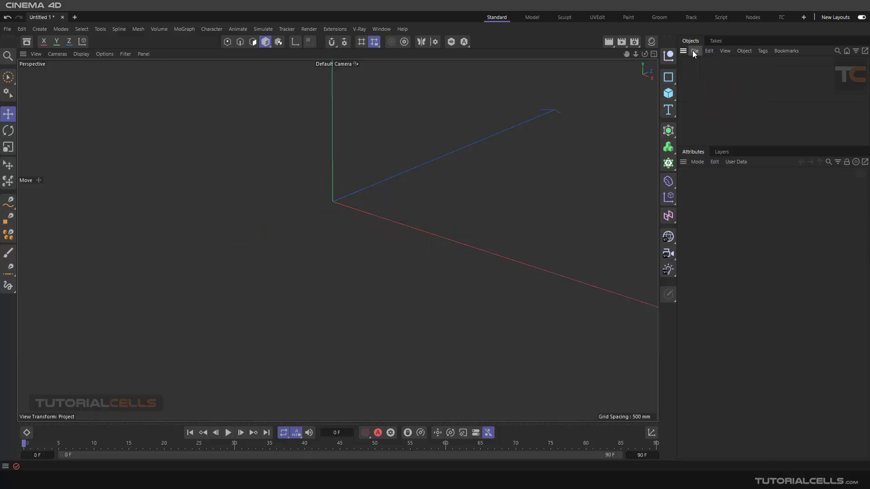
pyautogui.click(670, 117)
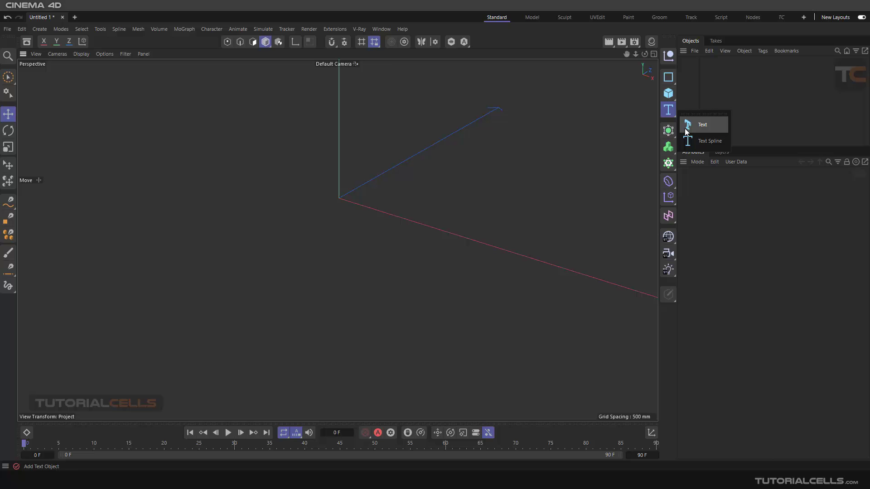
pyautogui.click(688, 140)
pyautogui.scroll(-5, 402, 189)
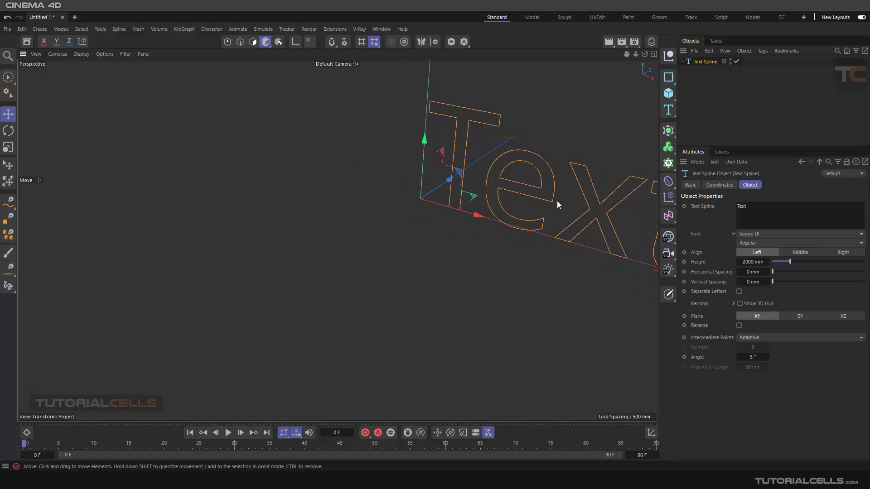
pyautogui.moveTo(556, 200); pyautogui.dragTo(365, 219, button='middle')
pyautogui.keyDown('alt'); pyautogui.moveTo(364, 215); pyautogui.dragTo(383, 197); pyautogui.keyUp('alt')
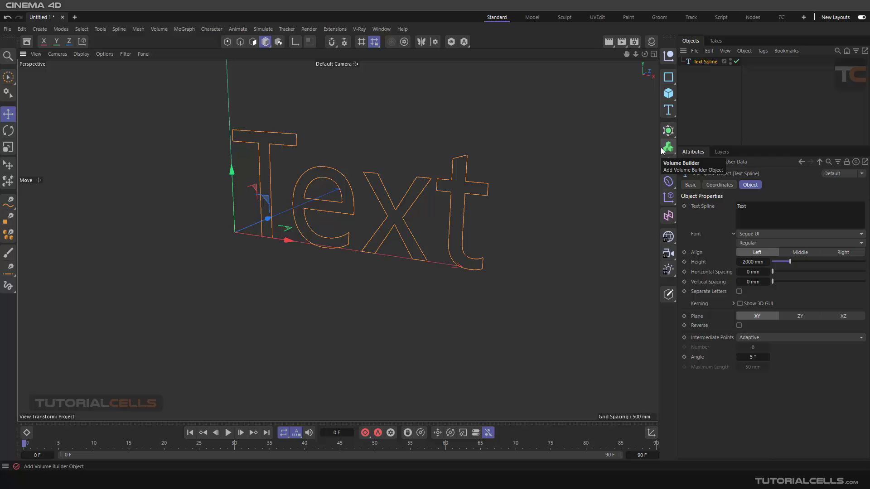
# Add a PolyFX object and nest it under the Text Spline.
pyautogui.click(670, 164)
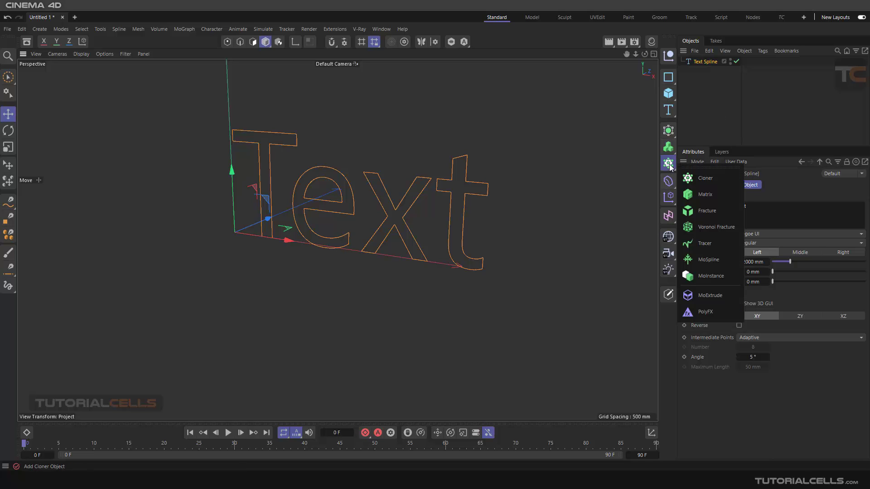
pyautogui.click(702, 312)
pyautogui.moveTo(697, 71); pyautogui.dragTo(700, 70)
# With PolyFX selected, add a Random effector so the Text letters scatter apart.
pyautogui.click(702, 62)
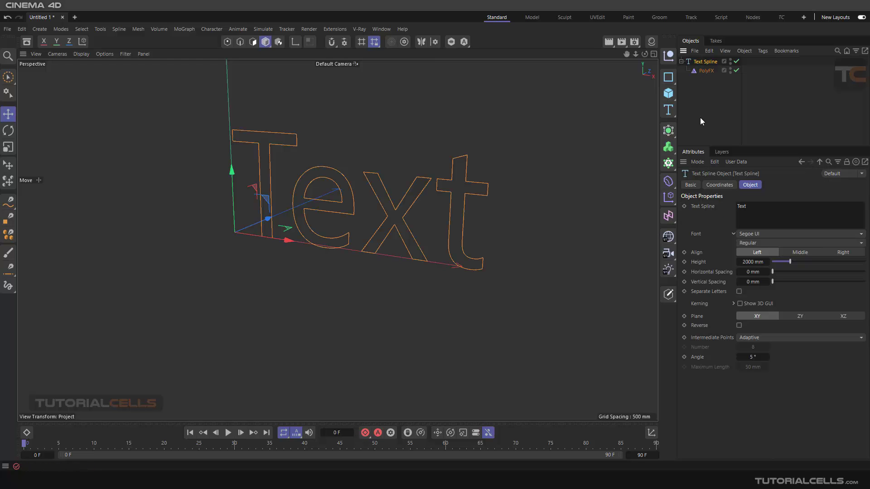
pyautogui.click(709, 71)
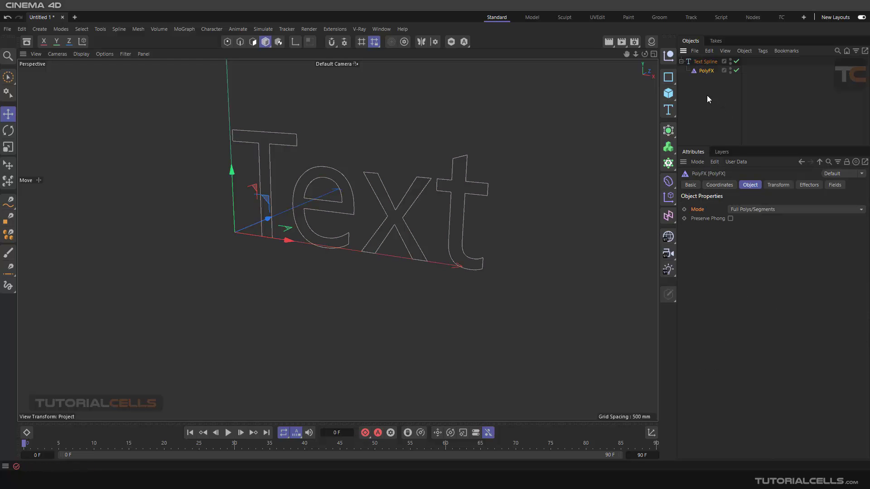
pyautogui.click(809, 185)
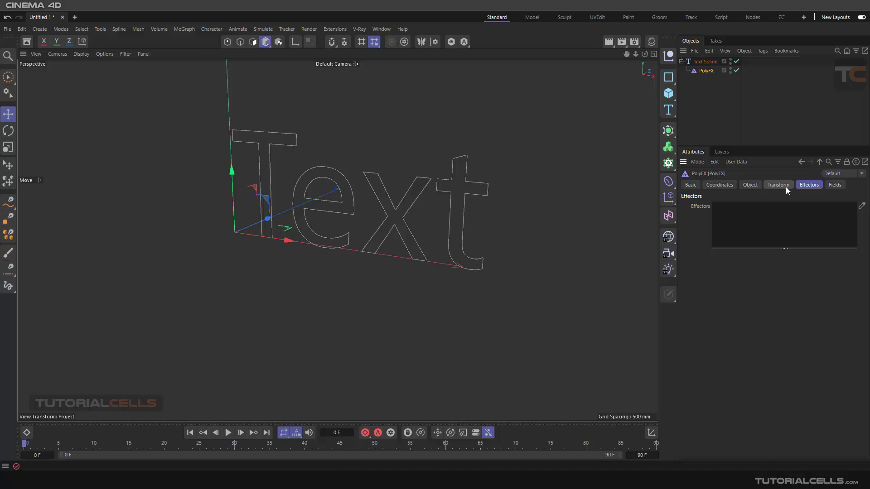
pyautogui.click(183, 29)
pyautogui.moveTo(227, 46)
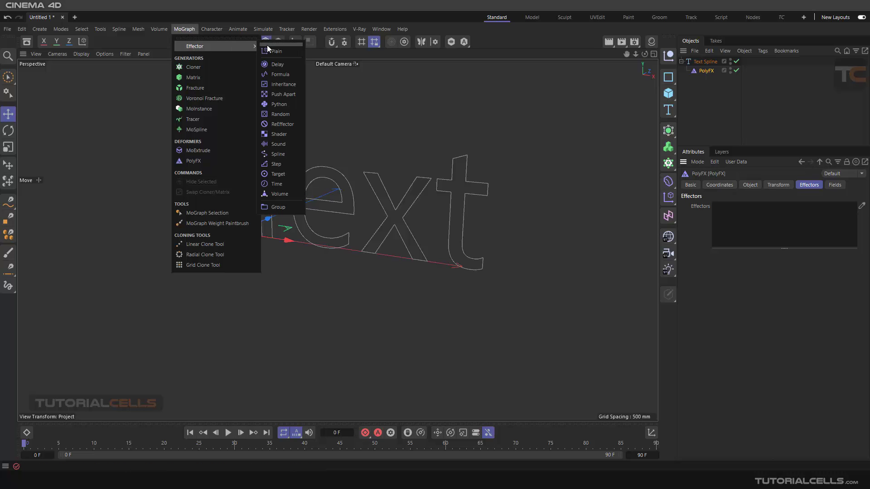
pyautogui.click(292, 114)
pyautogui.keyDown('alt'); pyautogui.moveTo(399, 159); pyautogui.dragTo(373, 171); pyautogui.keyUp('alt')
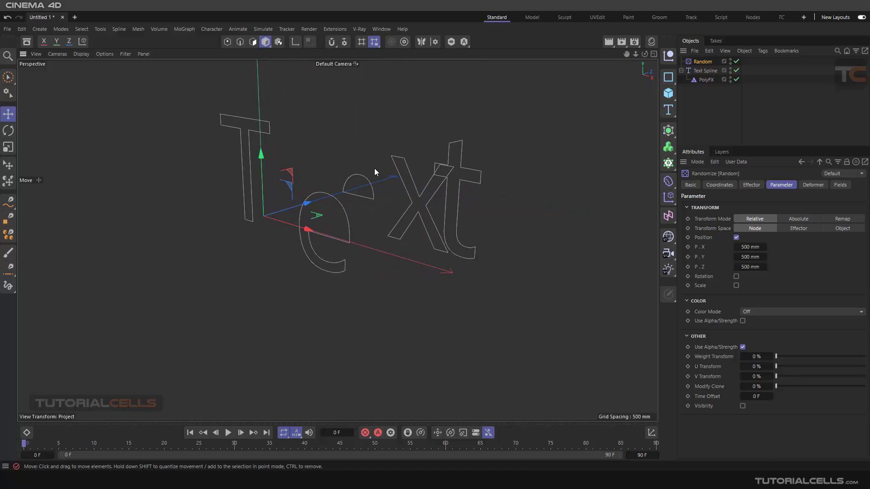
# Confirm Random is linked to PolyFX and orbit to view the scattered text from an angle.
pyautogui.click(702, 80)
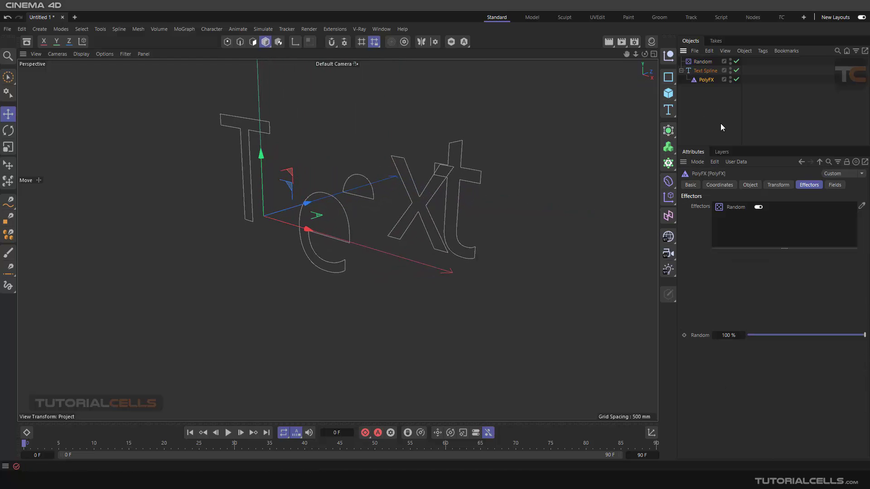
pyautogui.click(750, 185)
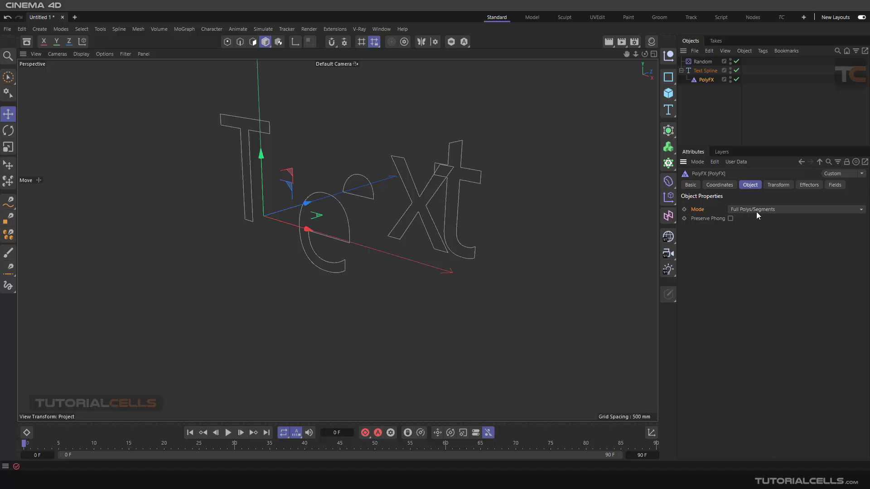
pyautogui.keyDown('alt'); pyautogui.moveTo(385, 198); pyautogui.dragTo(316, 197); pyautogui.keyUp('alt')
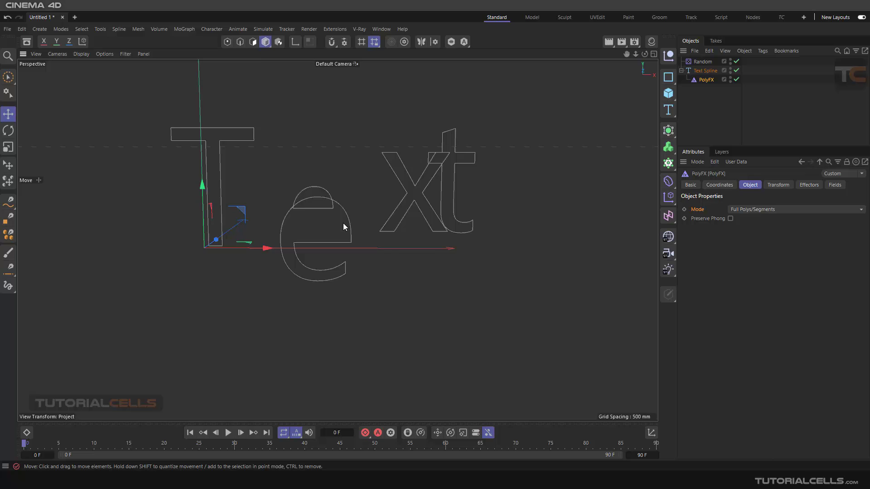
pyautogui.keyDown('alt'); pyautogui.moveTo(344, 223); pyautogui.dragTo(298, 235); pyautogui.keyUp('alt')
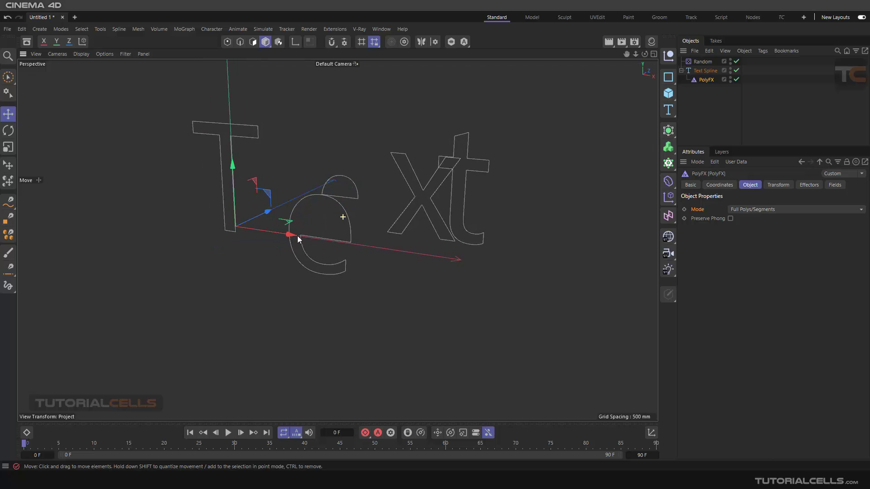
# Set PolyFX Mode to Partial Polys/Splines and orbit to inspect the scattered spline fragments.
pyautogui.click(753, 210)
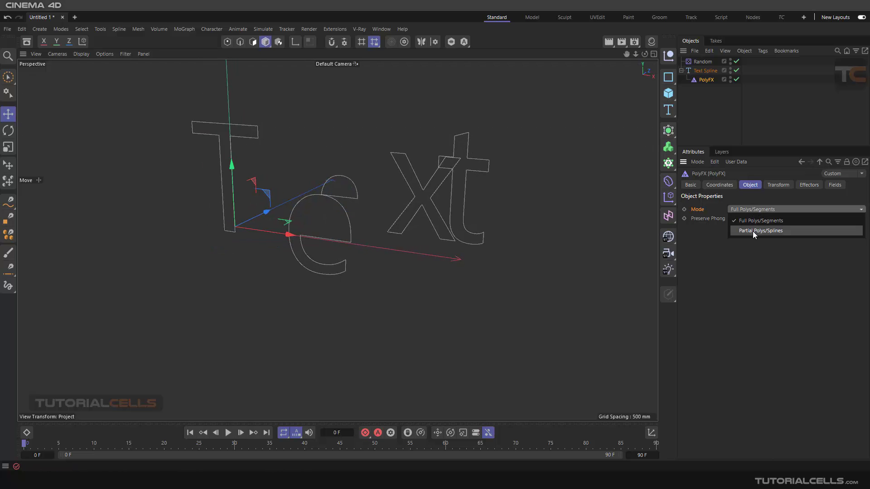
pyautogui.click(752, 232)
pyautogui.keyDown('alt'); pyautogui.moveTo(564, 213); pyautogui.dragTo(408, 208); pyautogui.keyUp('alt')
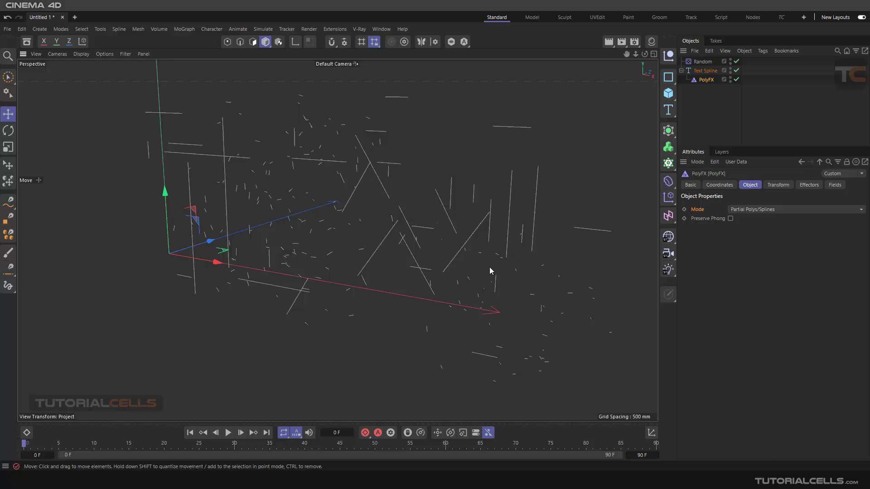
pyautogui.click(702, 219)
pyautogui.hotkey('alt', 'Tab')
# Step through PolyFX's Transform and Effectors tabs to its empty Fields list.
pyautogui.click(767, 184)
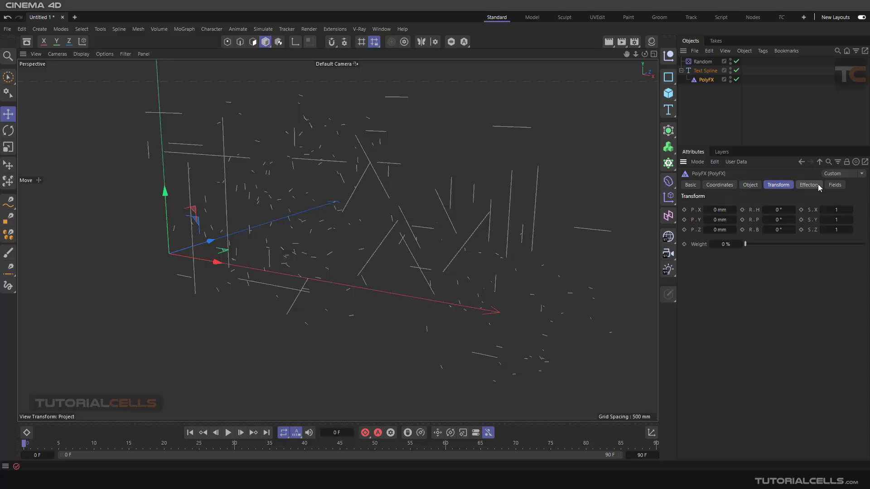
pyautogui.click(811, 185)
pyautogui.click(836, 185)
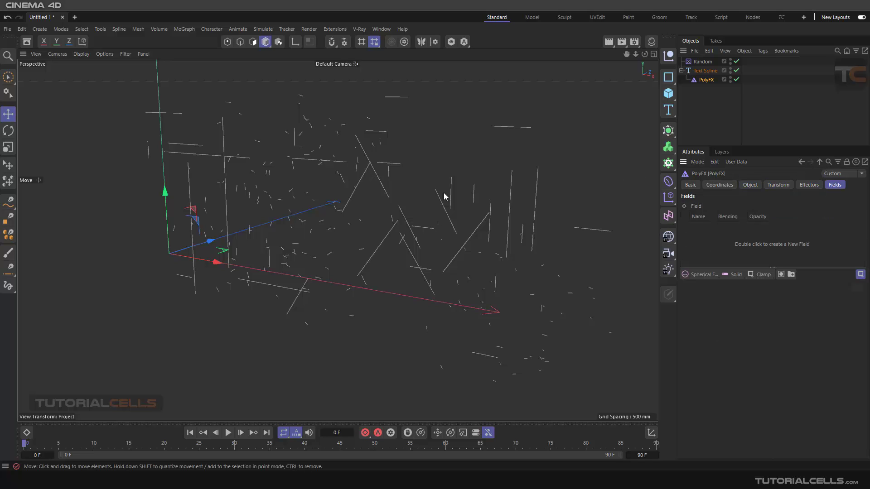